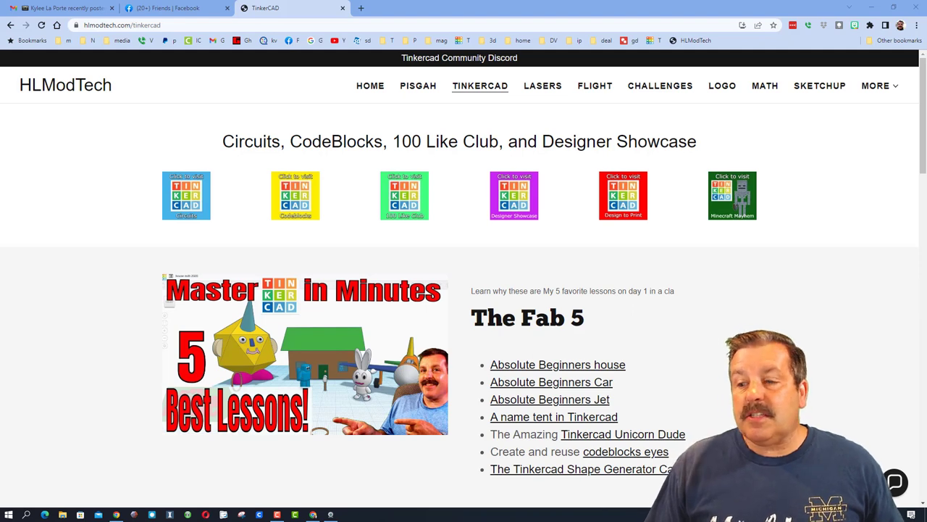
Open and then close the Contact Us chat panel on the HLModTech site
click(895, 482)
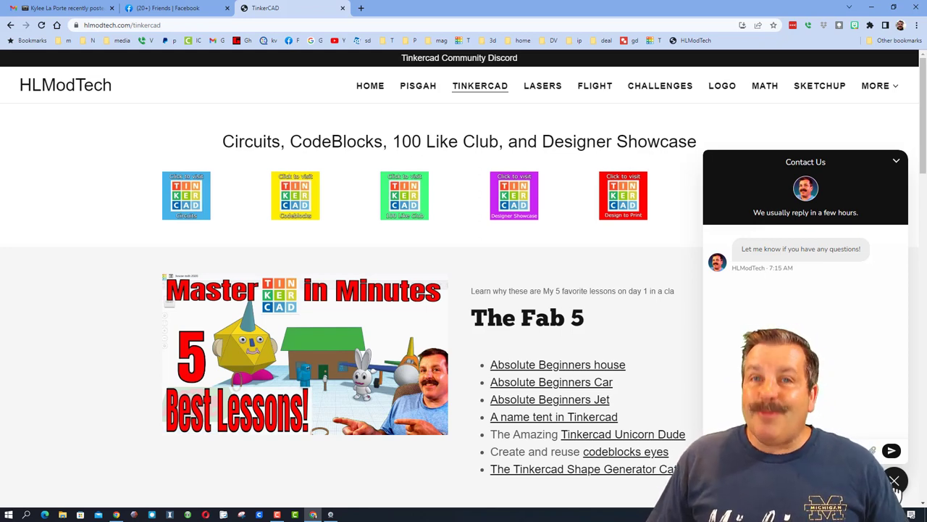
click(895, 482)
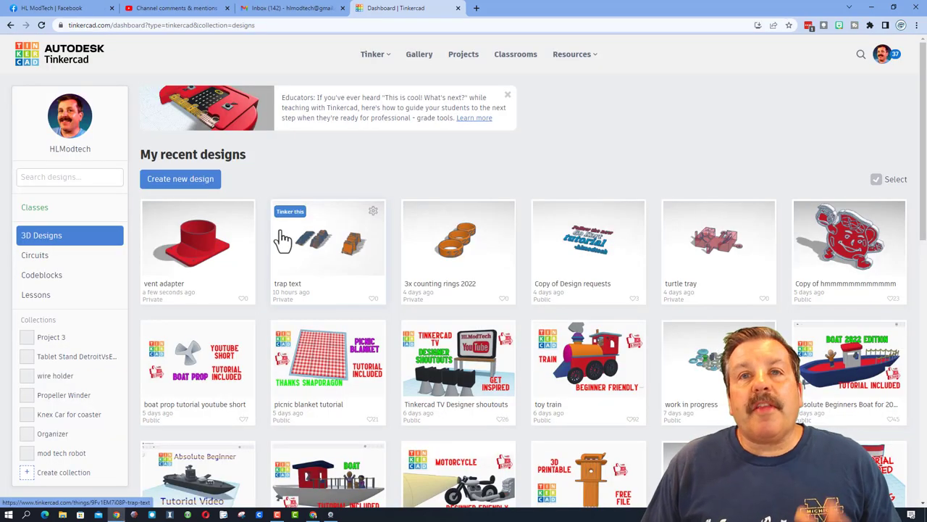
Create a new blank 3D design and name it 'trap text 2'
click(183, 179)
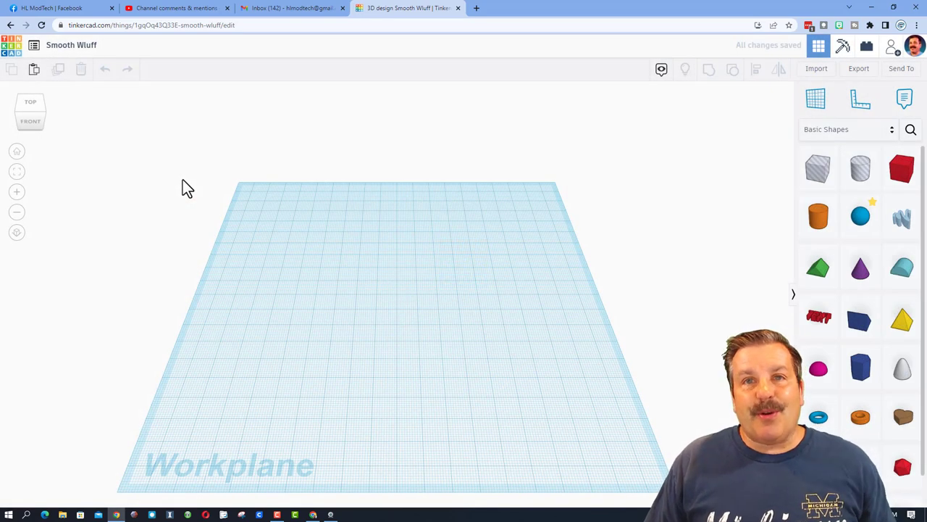
click(76, 46)
text(trap text)
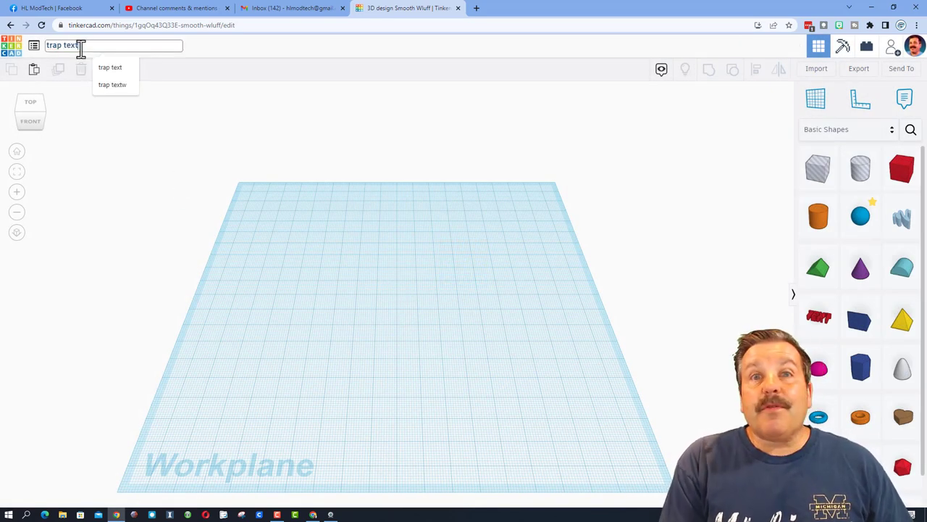
key(Return)
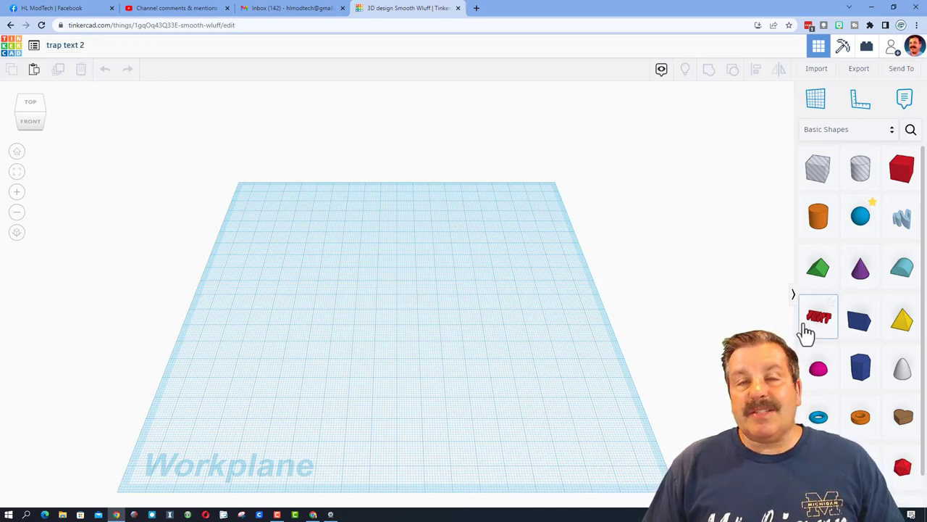
Search shapes for 'scrip' and place the first script-text result on the workplane
click(910, 131)
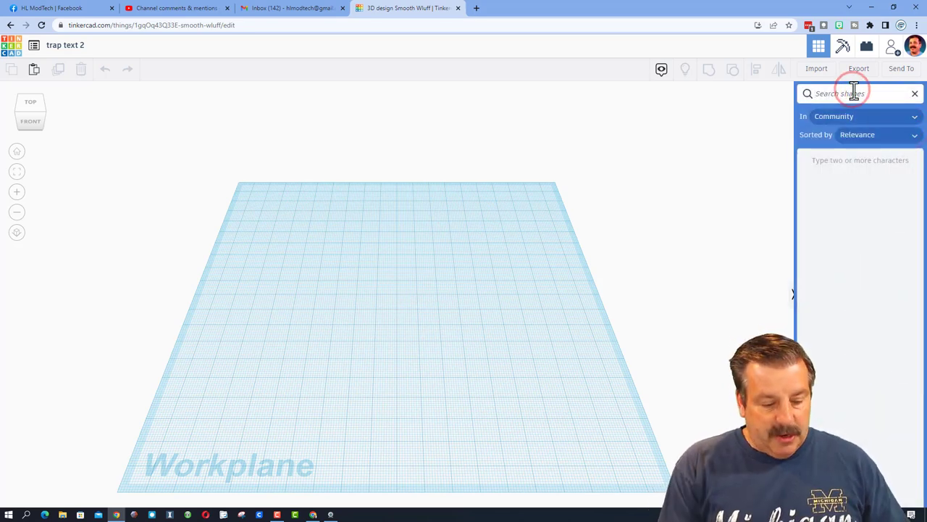
text(scrip)
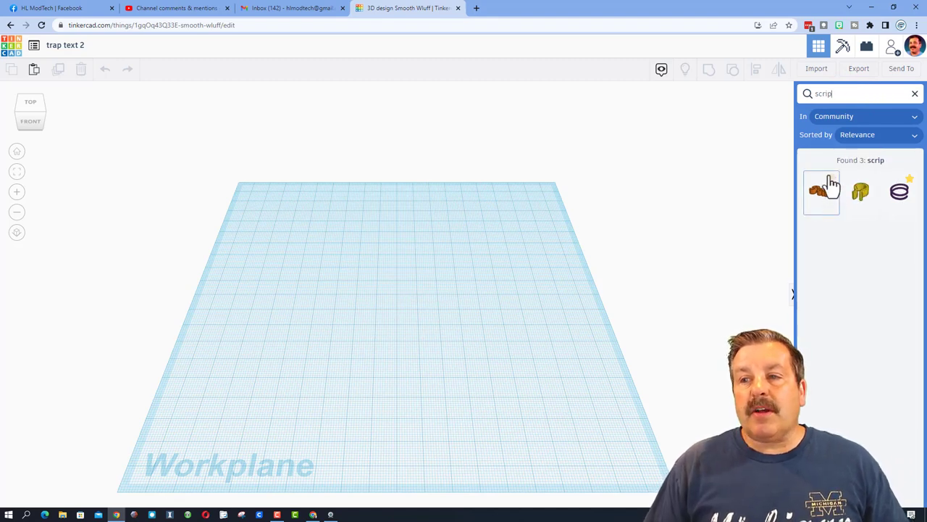
click(832, 185)
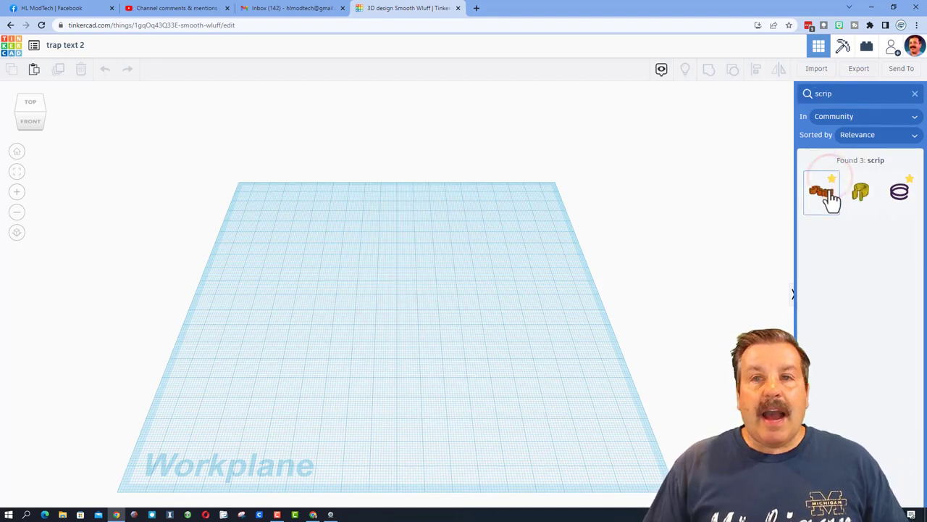
drag(826, 205, 365, 311)
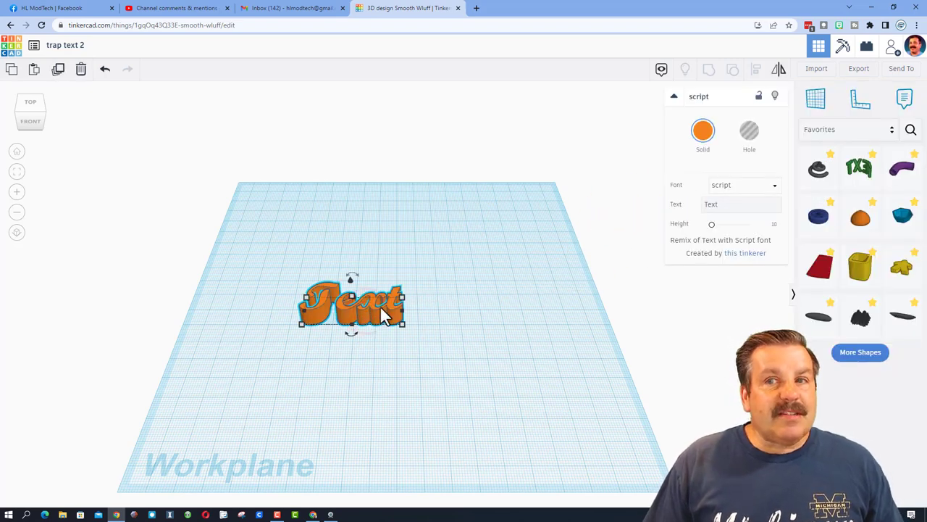
Switch the script text's font to Stencil
click(753, 186)
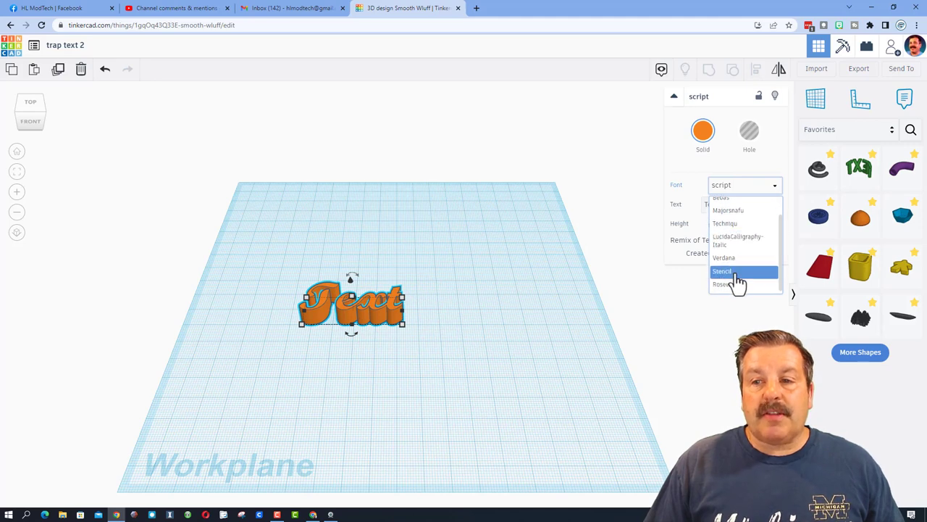
scroll(735, 268, down, 1)
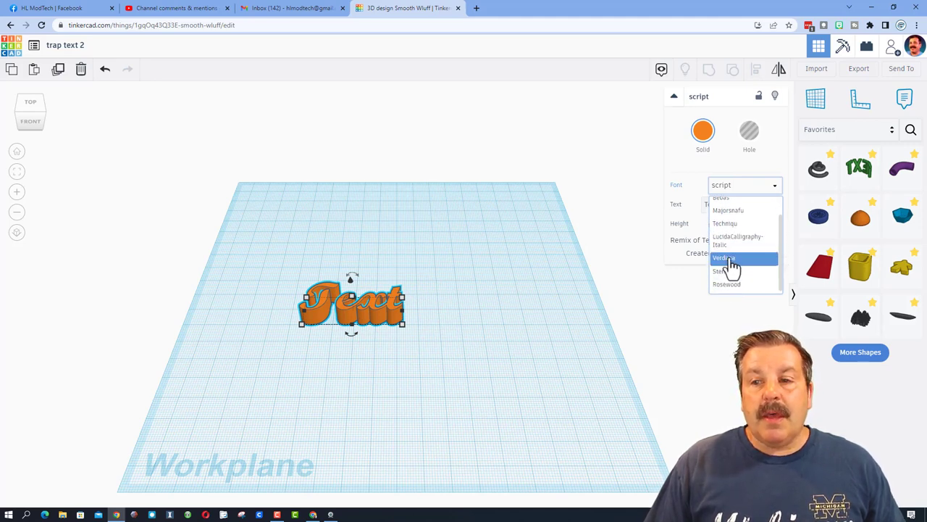
click(727, 272)
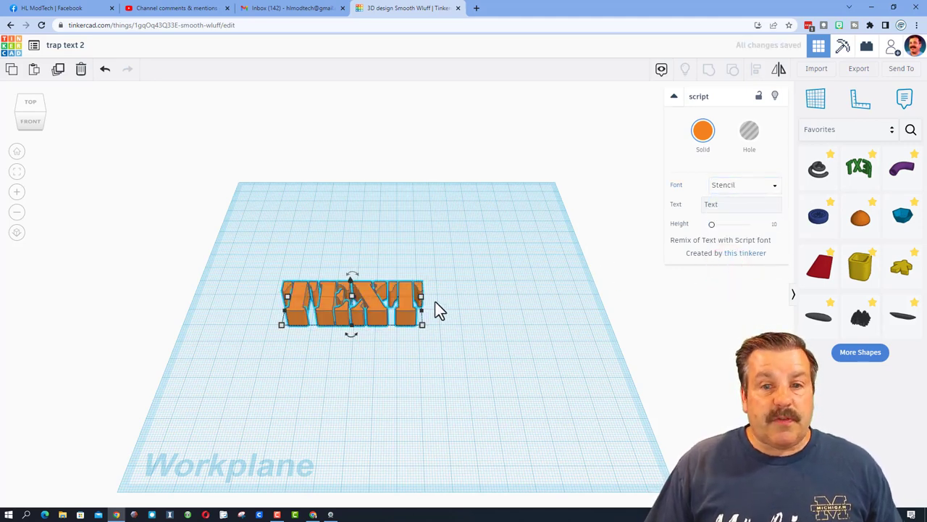
Move the text back on the workplane and change its wording to 'HLModTech'
drag(407, 326, 435, 296)
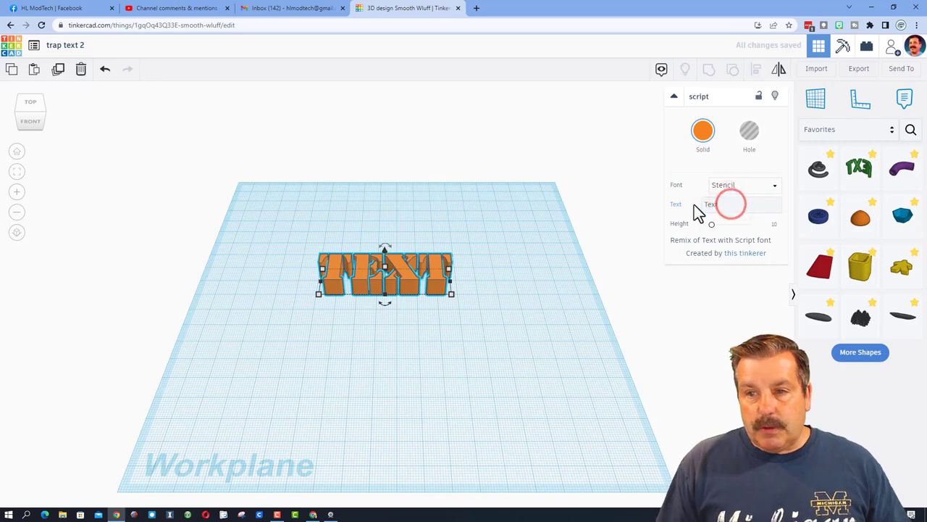
double_click(719, 204)
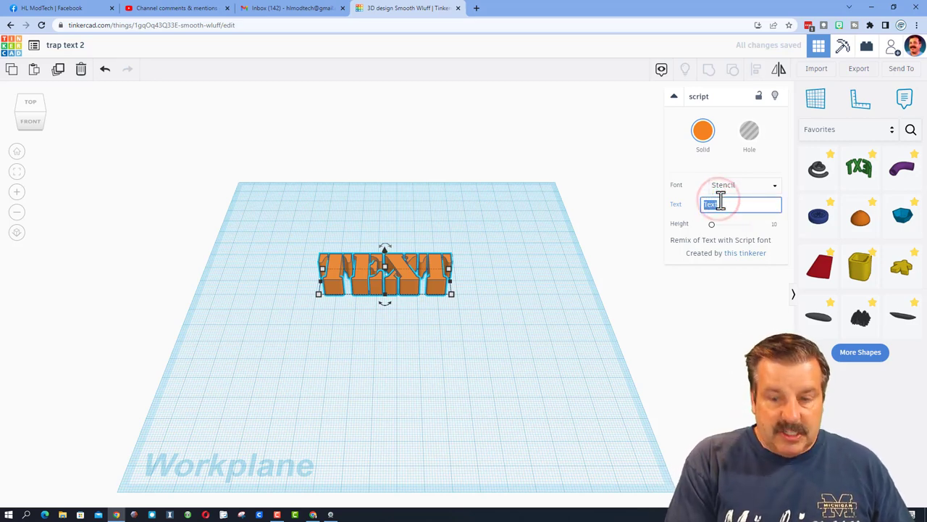
text(4)
key(BackSpace)
text(HLModTech)
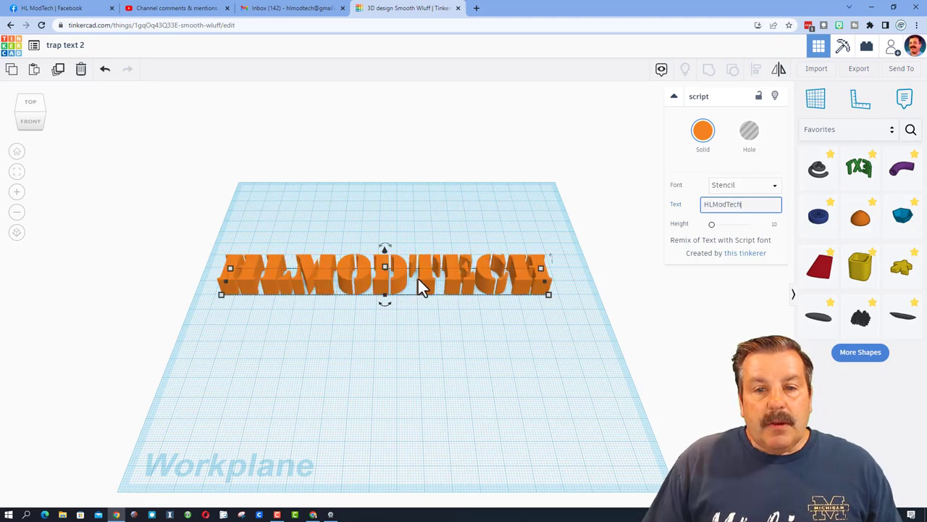
click(419, 277)
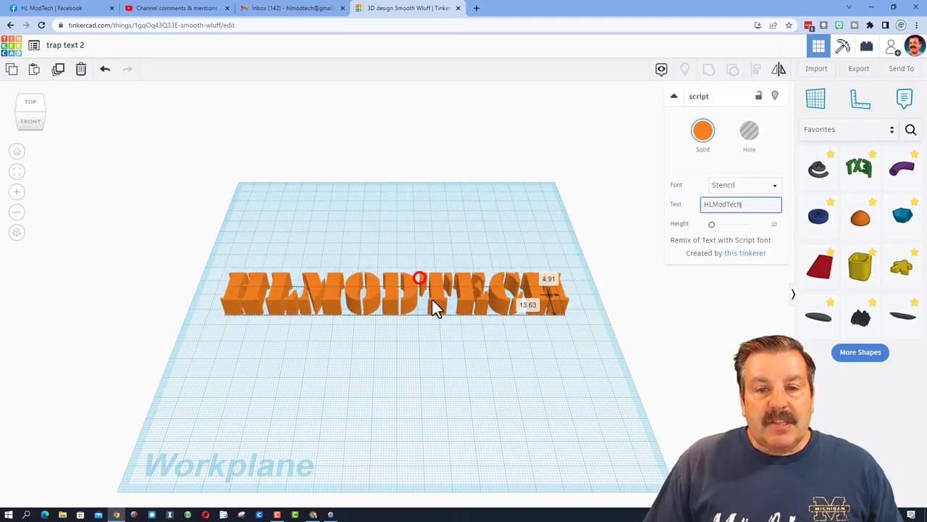
Try the Bebas and Majorsnafu fonts, then settle on LucidaCalligraphy-Italic
click(730, 185)
click(731, 207)
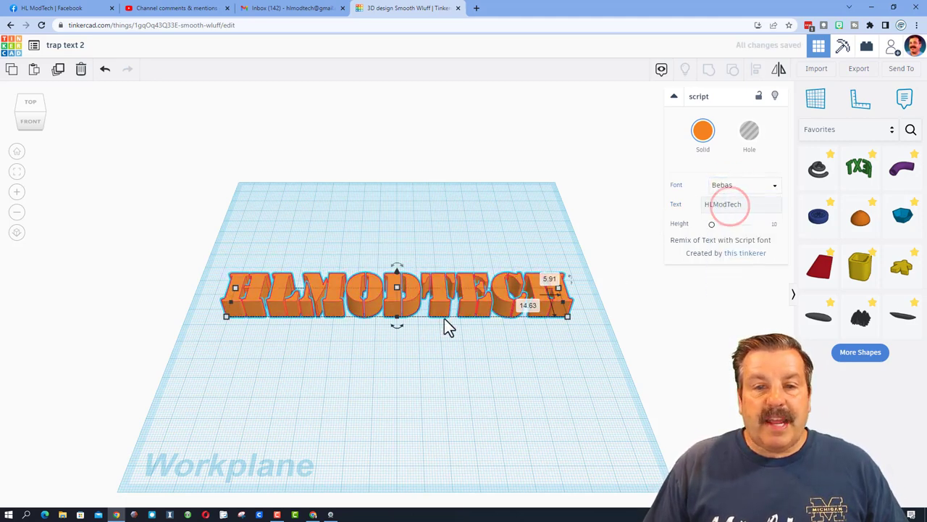
click(735, 193)
click(730, 214)
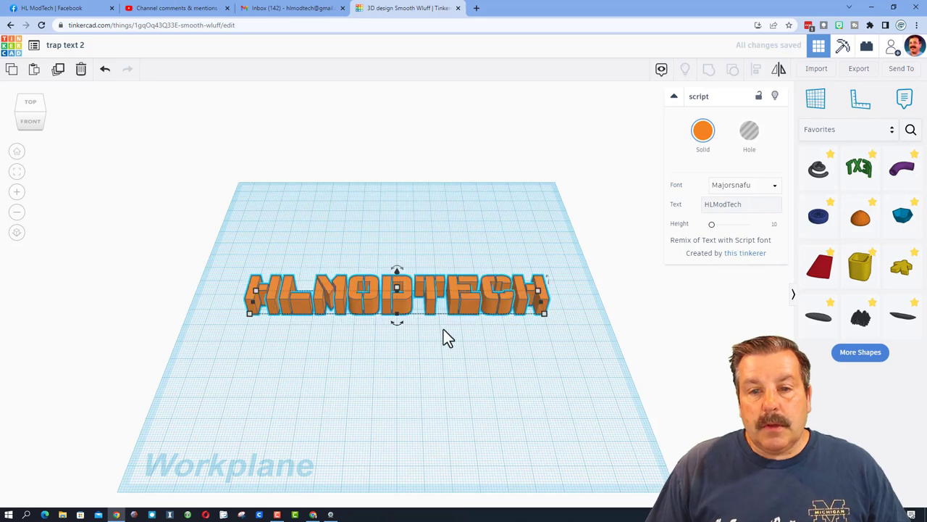
click(738, 193)
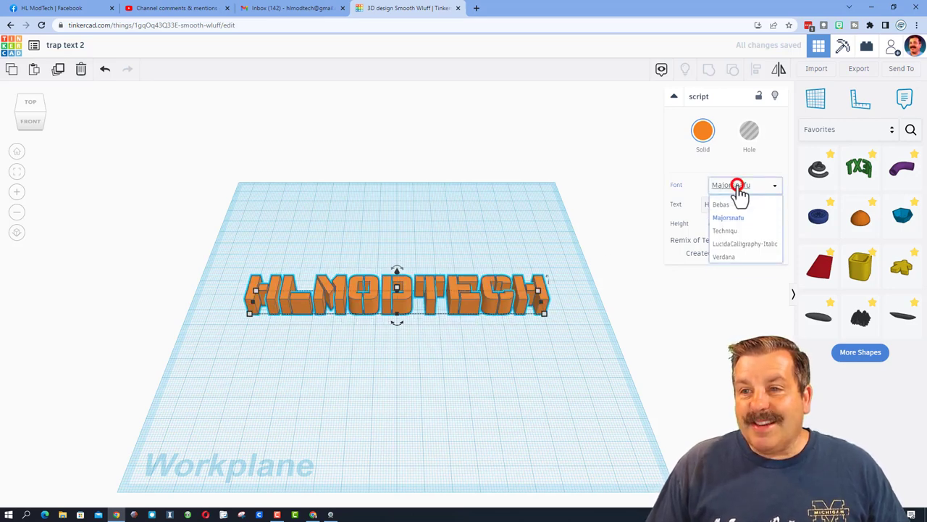
click(735, 249)
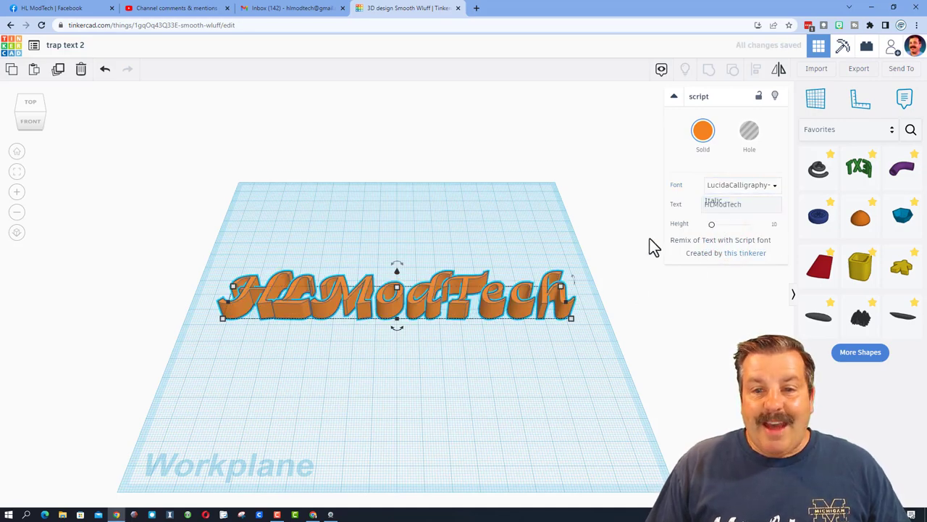
Select the HLModTech text and edit its height value
mouse_move(422, 329)
right_down()
mouse_move(573, 334)
mouse_move(503, 336)
mouse_move(427, 319)
right_up()
click(407, 302)
click(450, 291)
Set the HLModTech text to 0.5 mm thick and the snap grid to 0.1 mm
text(0.5)
key(Return)
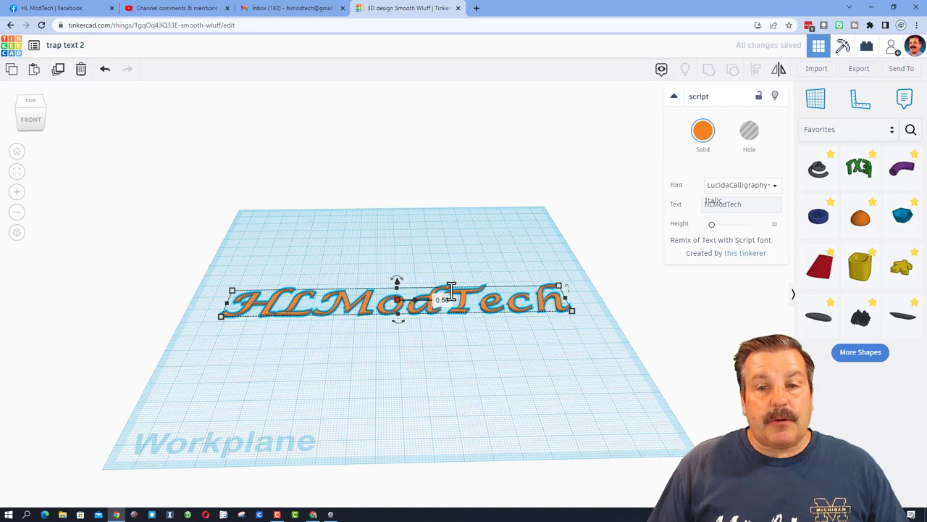
click(760, 497)
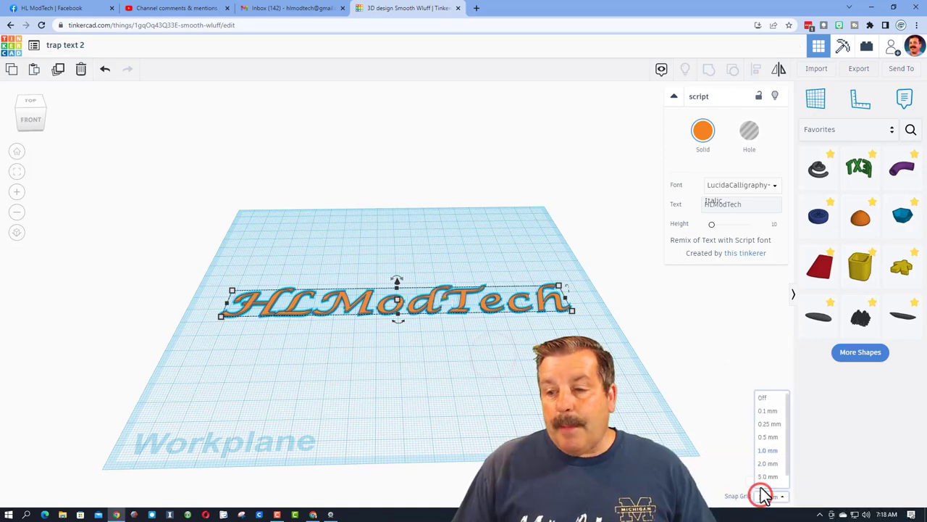
click(768, 412)
scroll(361, 359, up, 3)
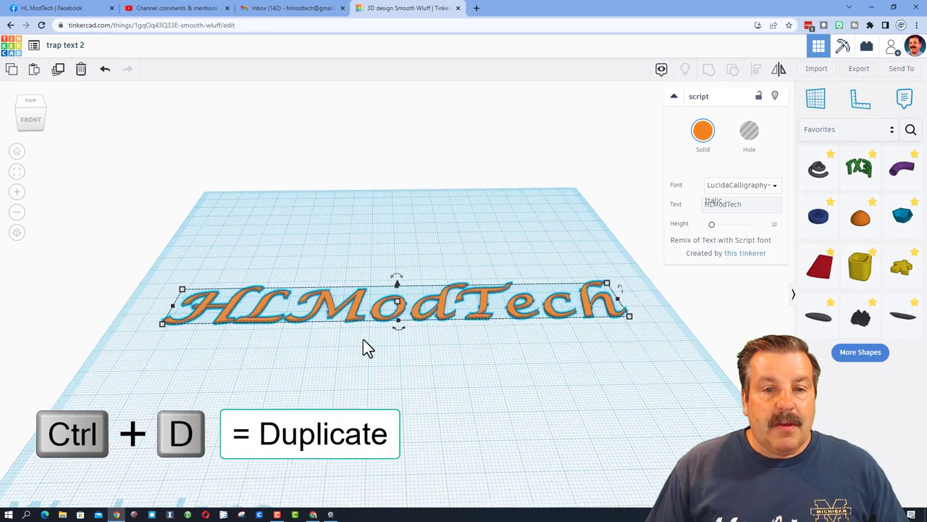
scroll(359, 335, up, 1)
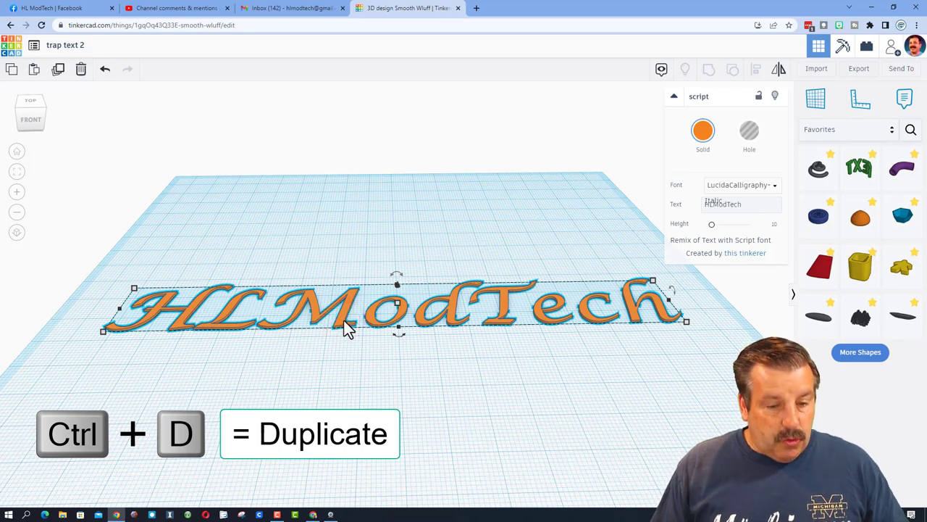
Duplicate the text, raise and shrink the copy, then repeat duplicates to stack it
key(ctrl+d)
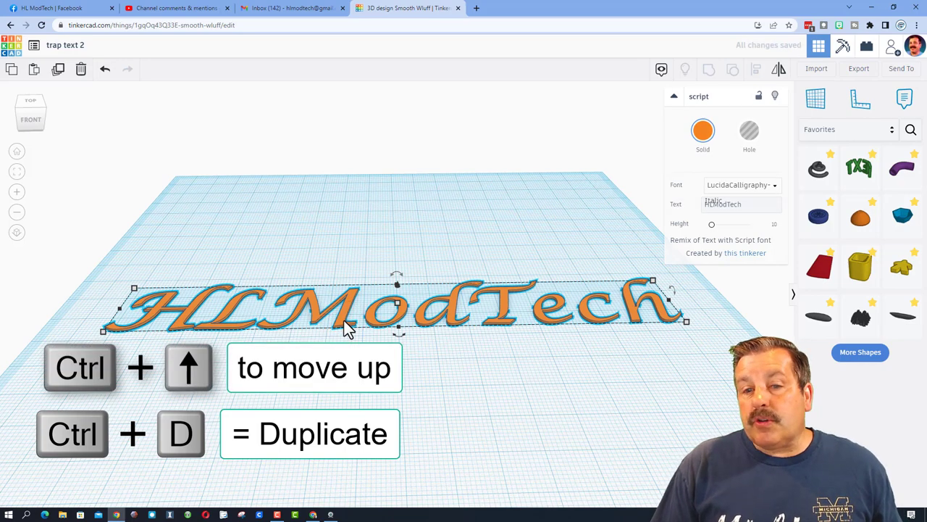
key(ctrl+Up)
key(ctrl+Up)
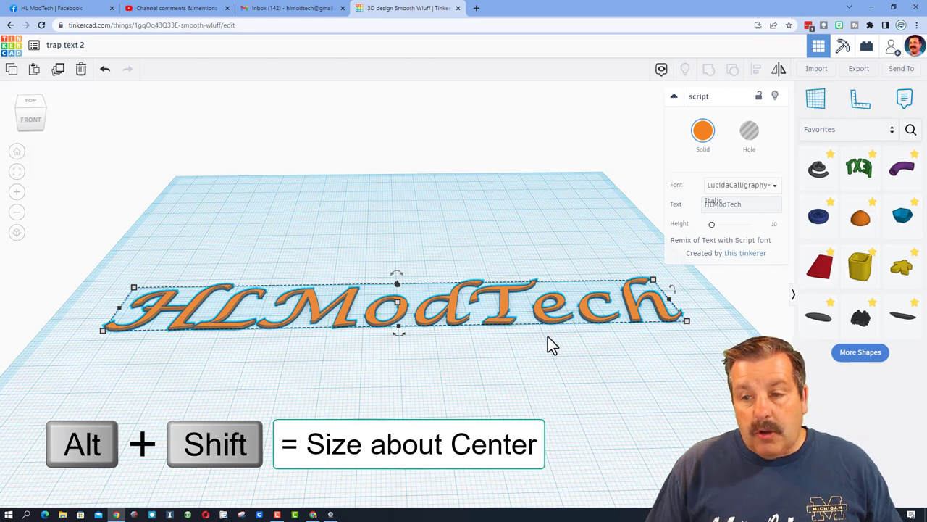
mouse_move(685, 321)
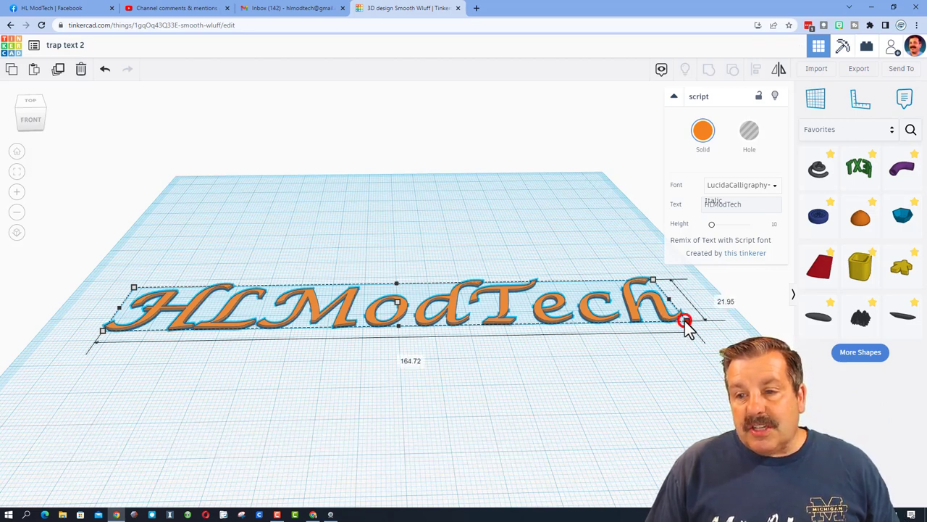
drag(685, 322, 684, 327)
key(ctrl+d)
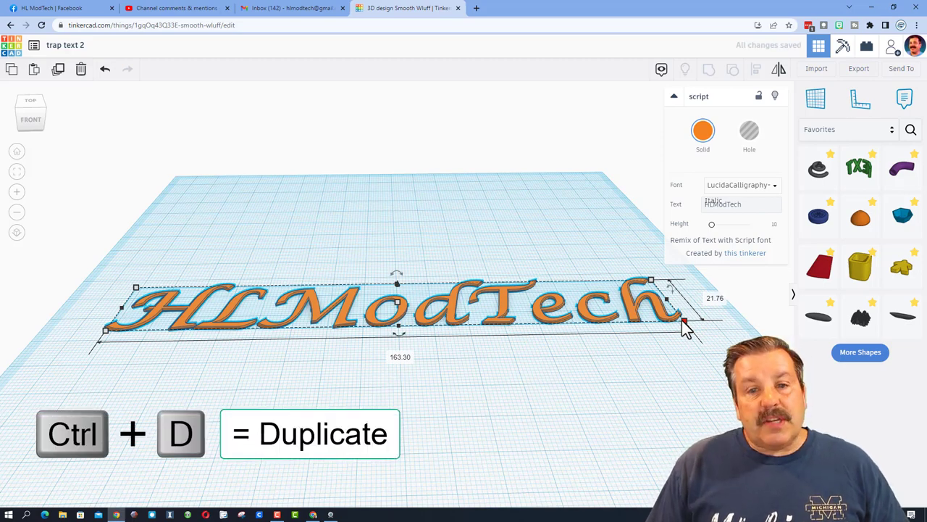
key(ctrl+d)
Orbit the view to inspect the tapered HLModTech stack
click(681, 320)
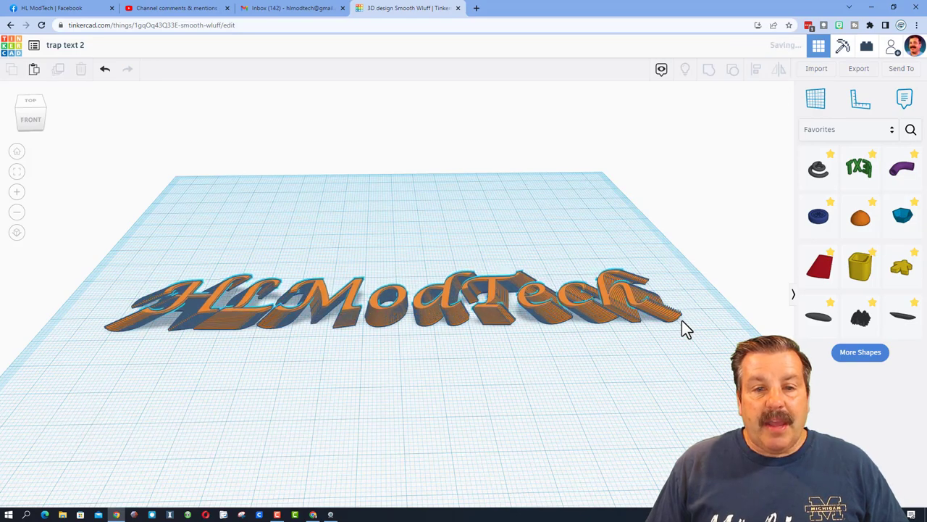
click(682, 320)
right_drag(682, 320, 343, 342)
click(343, 341)
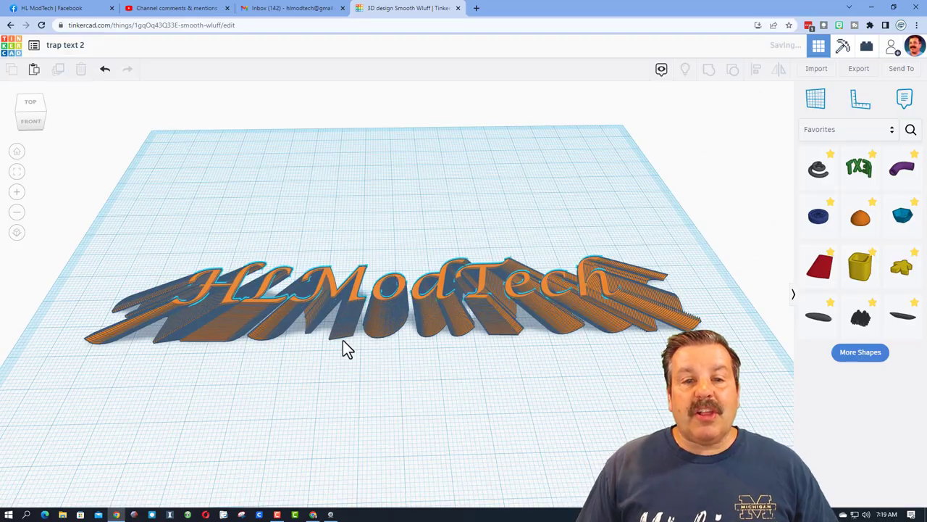
click(342, 342)
right_drag(343, 342, 435, 373)
Place another script Text shape from the Favorites list onto the workplane
click(470, 222)
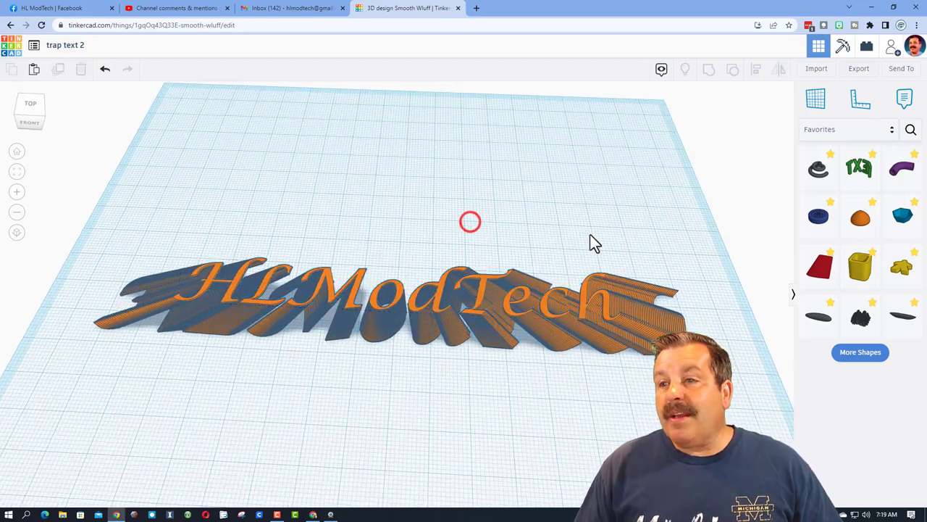
click(859, 352)
scroll(858, 392, down, 1)
click(862, 491)
scroll(862, 490, down, 1)
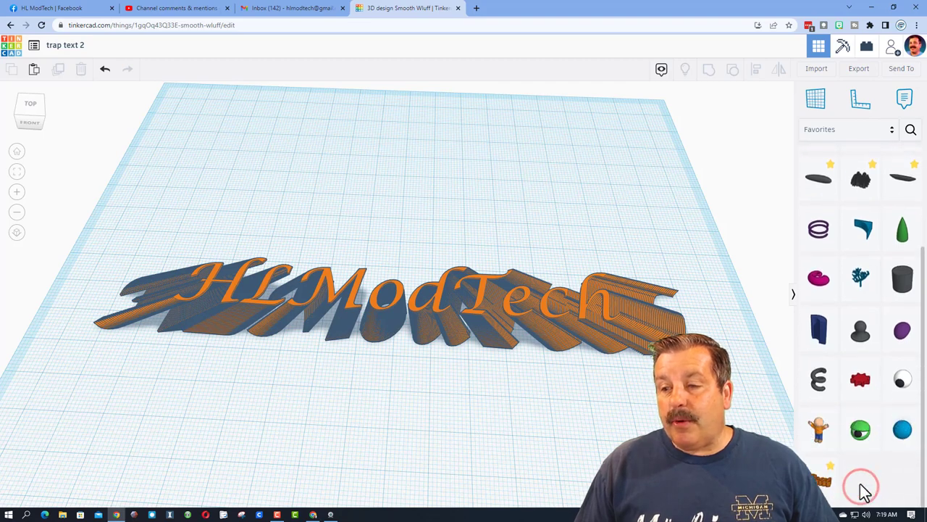
drag(862, 487, 321, 206)
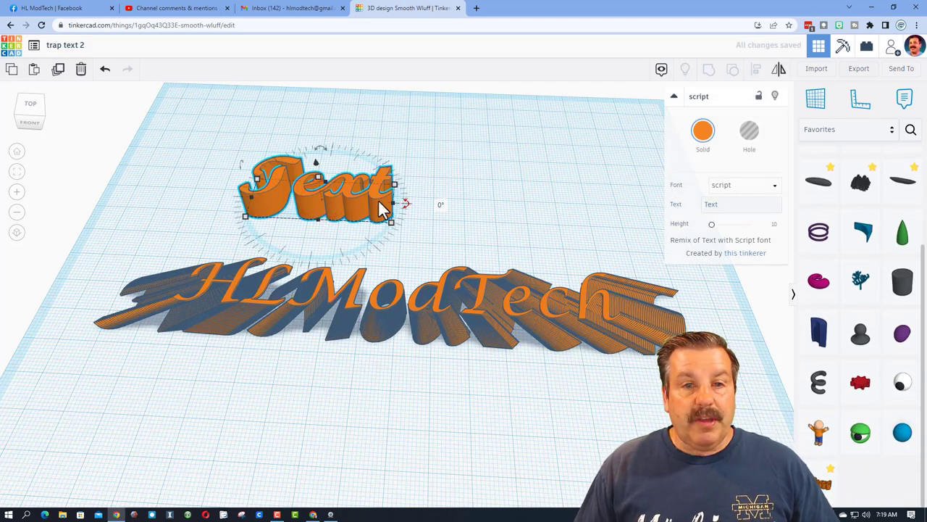
Change the new text's wording from 'Text' to 'Hello'
click(740, 187)
click(729, 203)
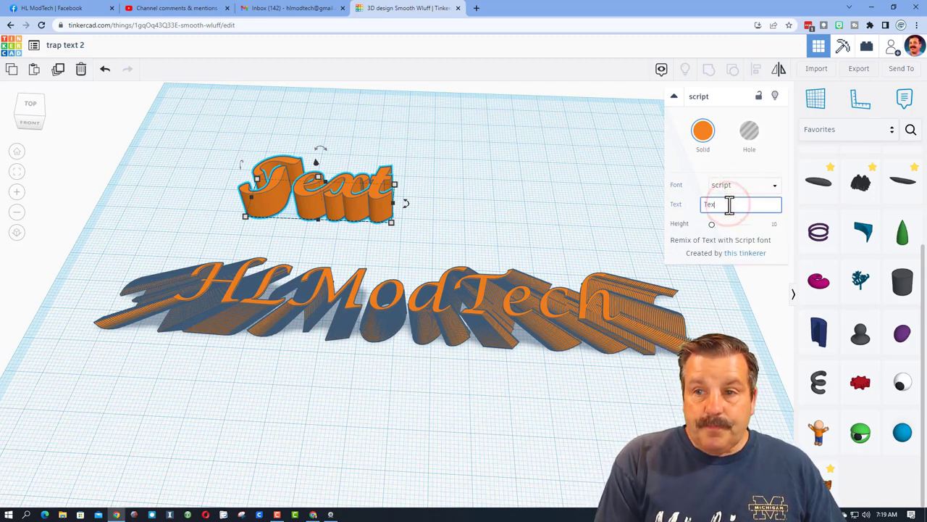
key(BackSpace)
key(BackSpace)
key(BackSpace)
key(BackSpace)
text(Hello)
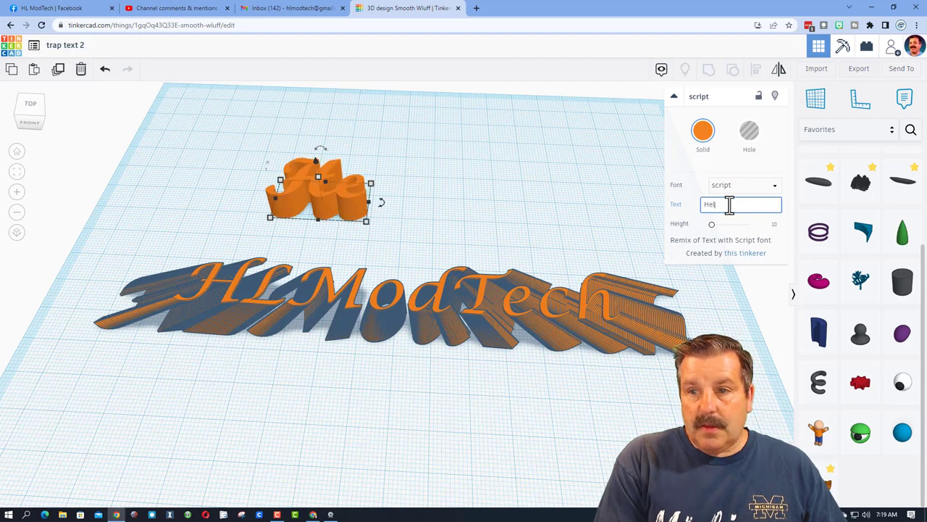
Move Hello above the HLModTech stack and set its height to 3
click(412, 239)
drag(381, 209, 438, 233)
click(423, 210)
text(3)
key(Return)
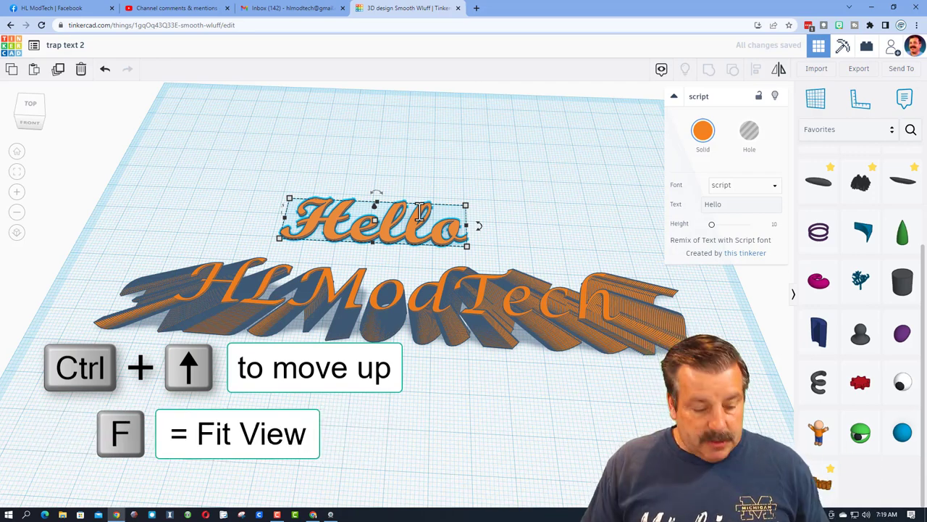
Enlarge Hello slightly about its centre and stack layered copies of it
key(f)
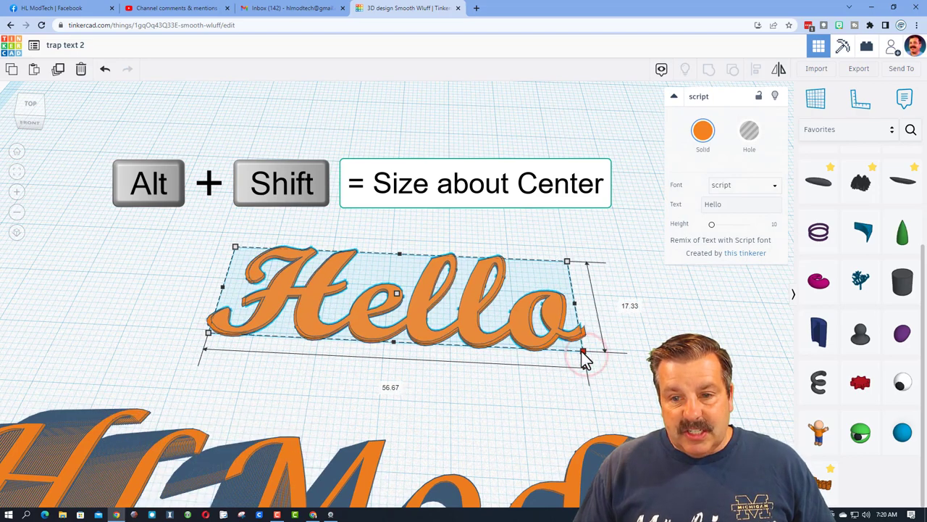
alt+shift+drag(584, 358, 584, 355)
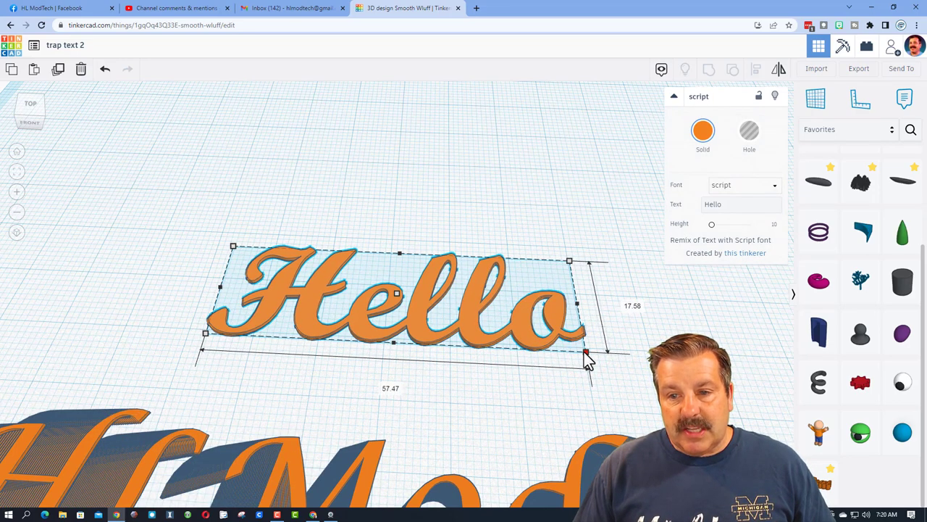
click(630, 353)
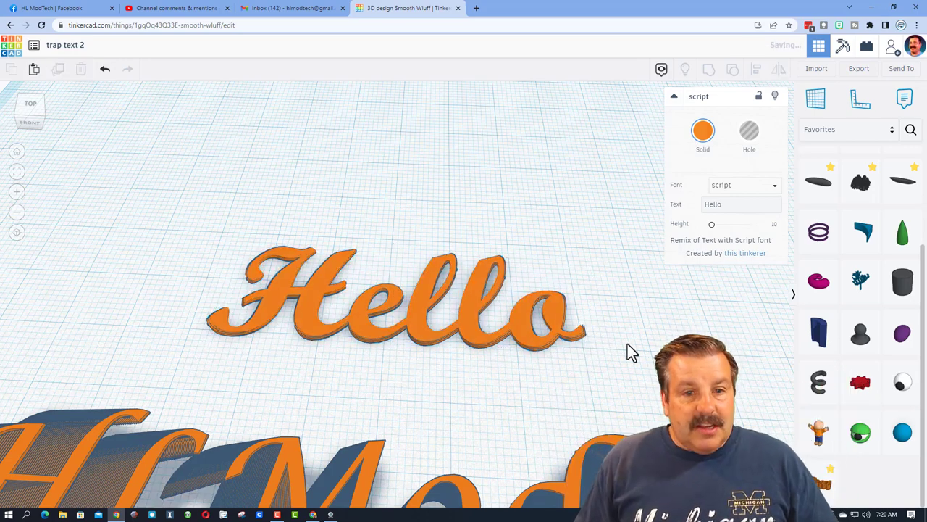
key(ctrl+z)
click(630, 352)
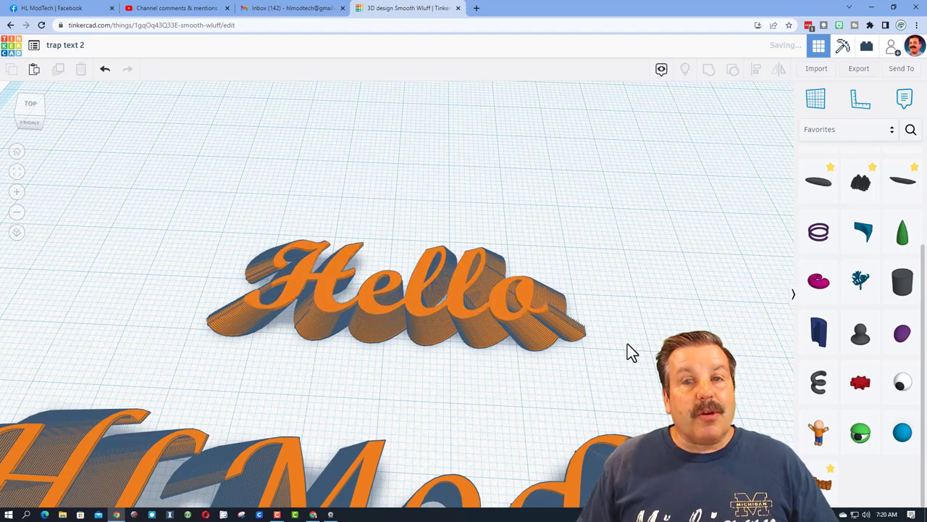
key(ctrl+z)
right_drag(443, 372, 403, 203)
Select all the stacked Hello layers and make them a hole
click(404, 203)
right_drag(363, 230, 401, 215)
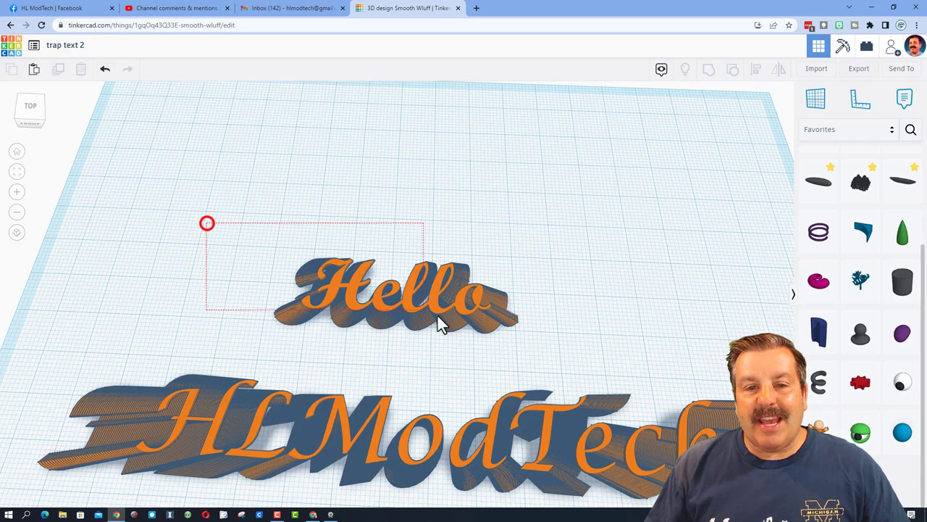
drag(509, 347, 549, 358)
click(749, 134)
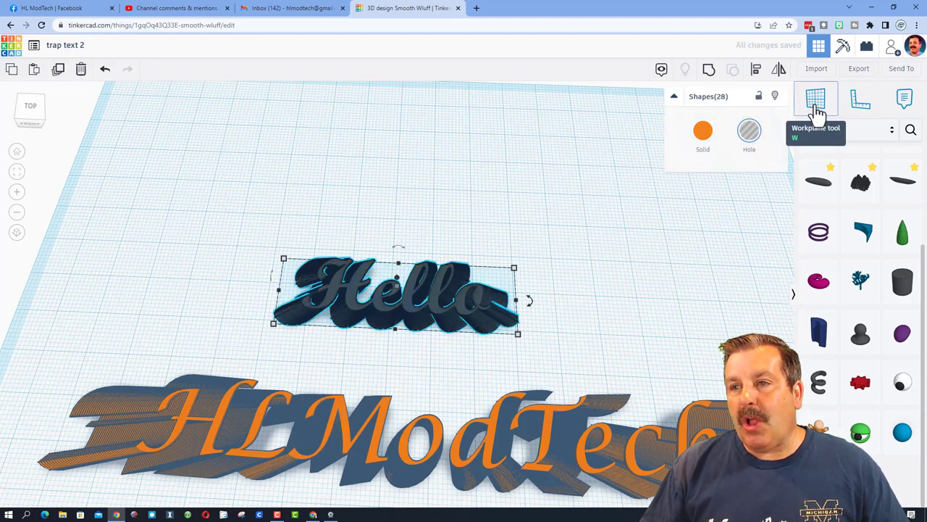
Drop a Basic Shapes box onto Hello and lengthen it to cover the text
click(846, 130)
click(832, 165)
click(890, 186)
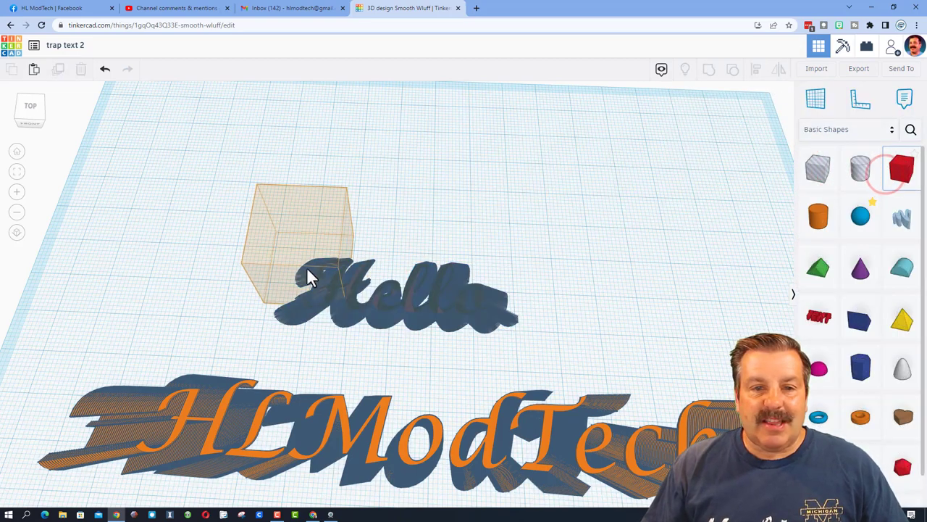
drag(289, 270, 525, 320)
click(310, 304)
right_drag(507, 319, 466, 230)
Adjust the selection so only the red box is selected
click(461, 213)
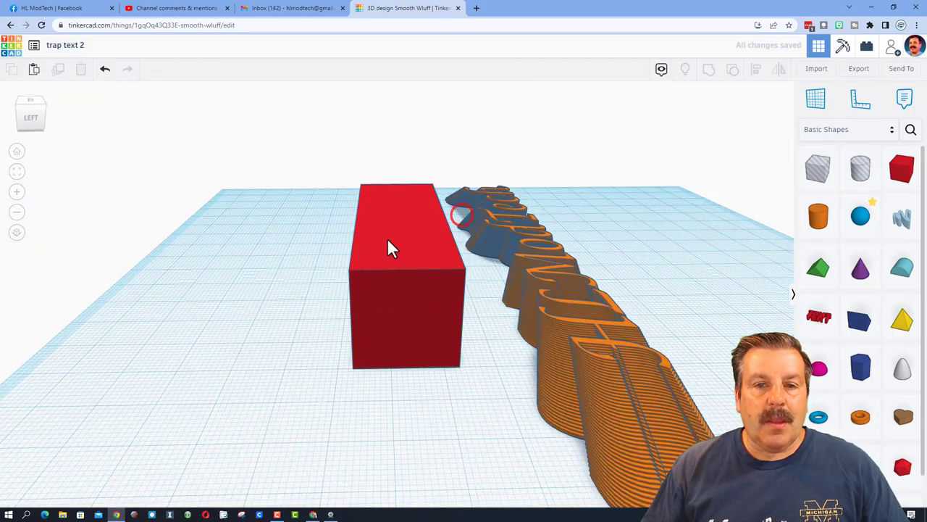
drag(415, 364, 416, 363)
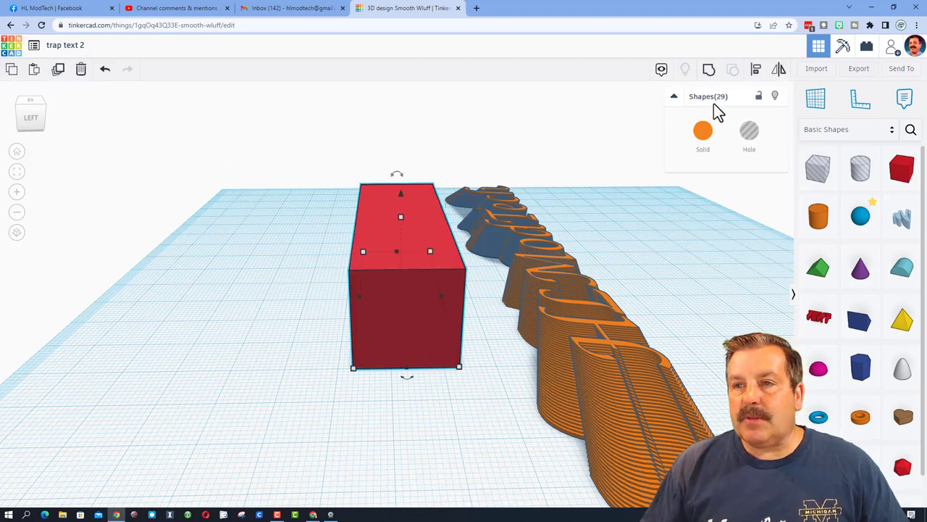
click(406, 377)
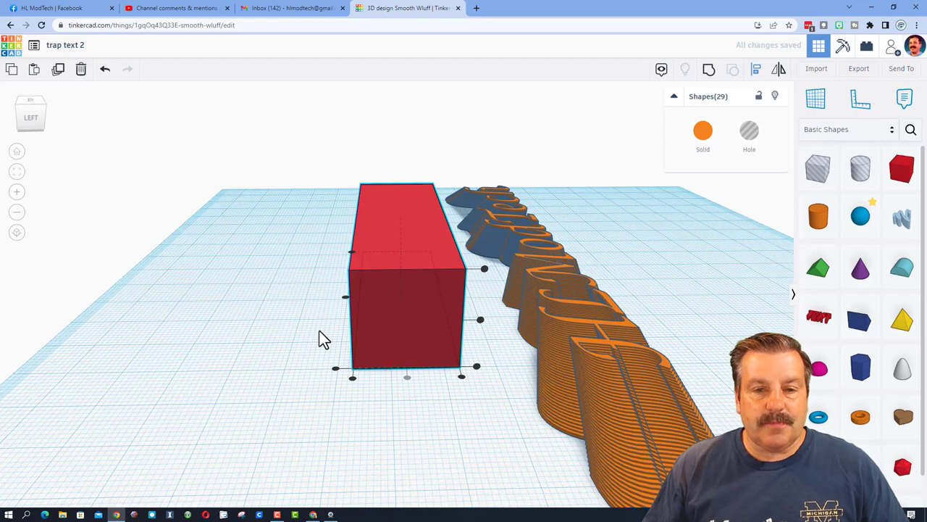
click(344, 297)
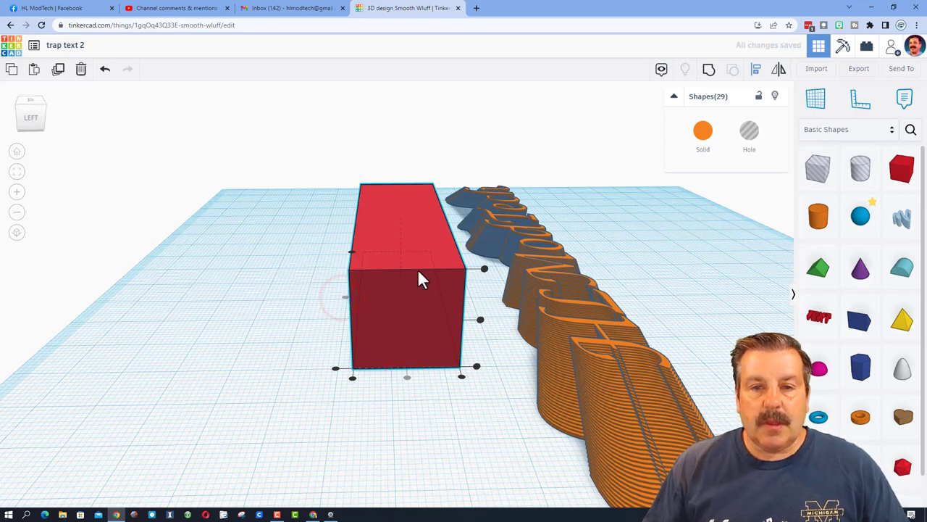
click(367, 216)
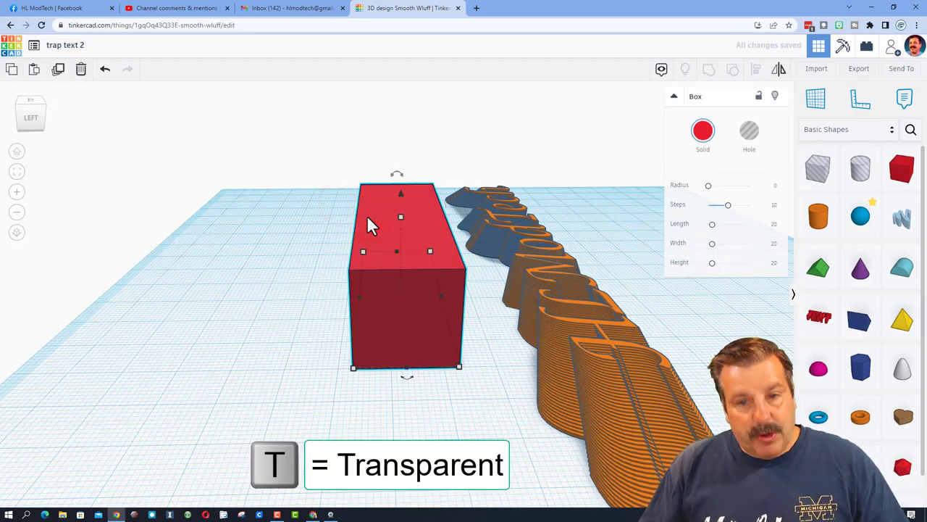
Make the box transparent and lower its height to 5.60
key(t)
right_drag(383, 267, 249, 223)
click(249, 221)
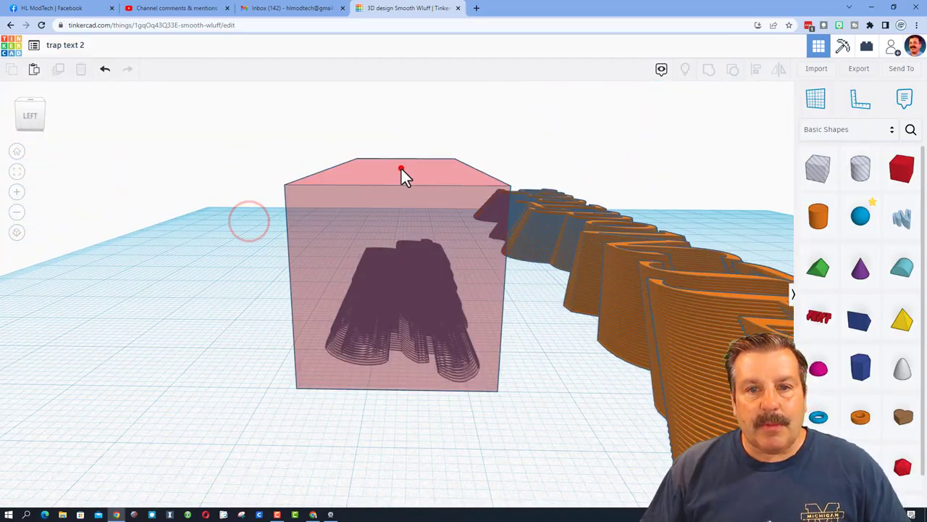
click(401, 168)
drag(404, 170, 392, 255)
Select the box with the Hello hole and turn the combined shape into a hole
click(293, 238)
right_drag(294, 239, 246, 254)
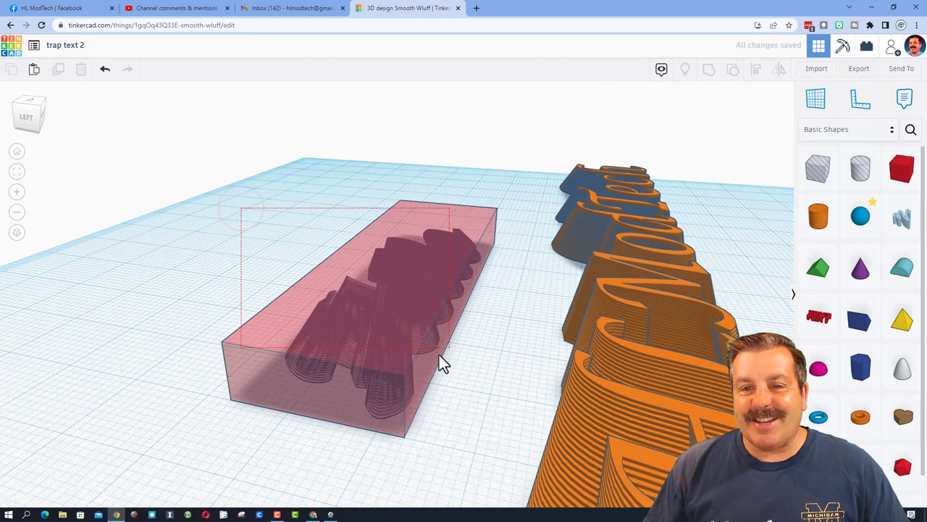
drag(447, 348, 449, 348)
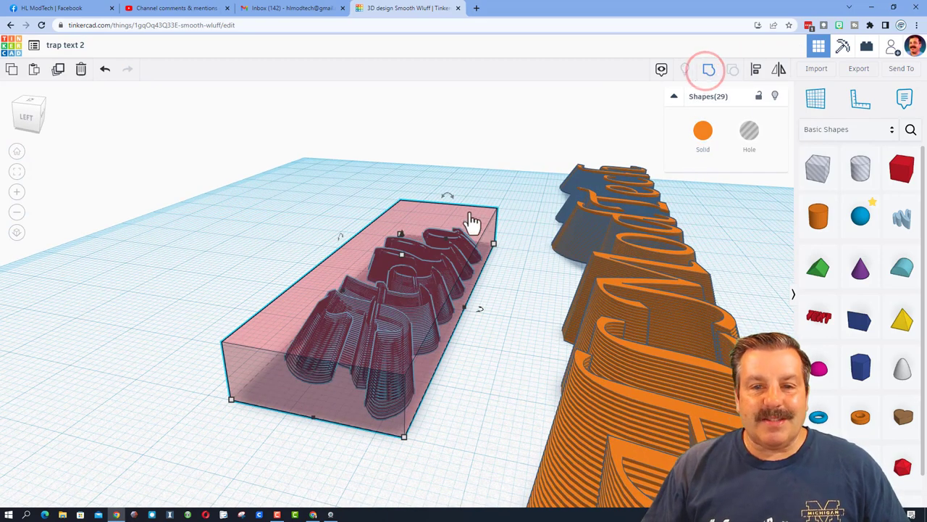
right_drag(449, 288, 463, 333)
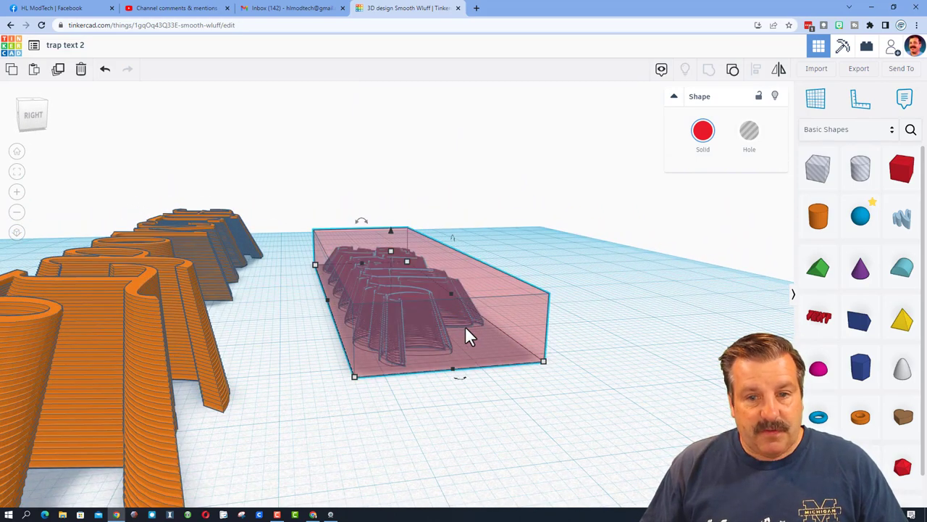
right_drag(445, 330, 776, 239)
click(749, 133)
Switch the shape library to Design Starters and load several more pages of shapes
click(857, 138)
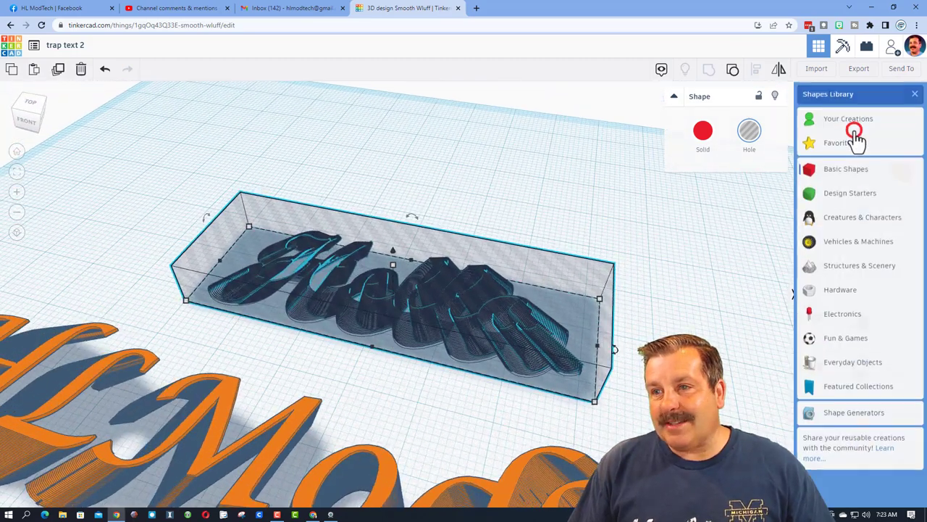
click(847, 199)
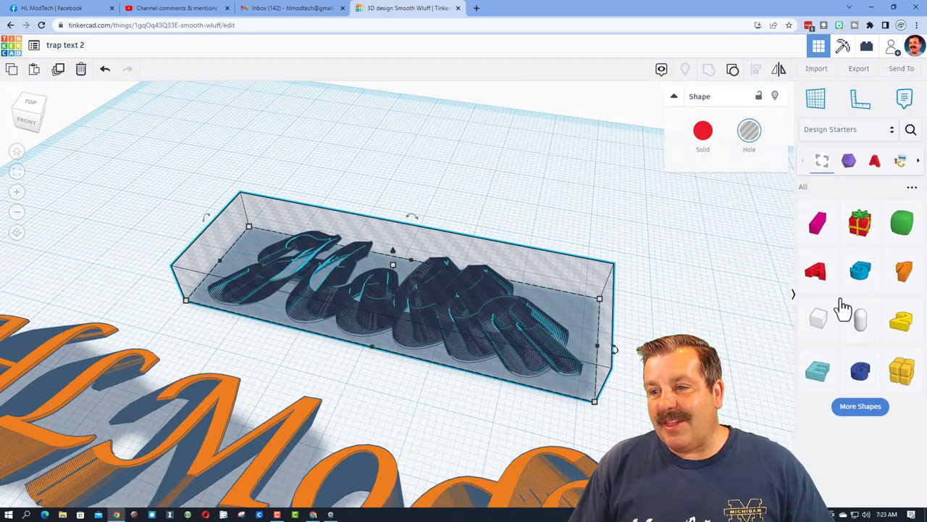
click(863, 407)
scroll(862, 412, down, 3)
click(867, 491)
scroll(867, 491, down, 3)
click(866, 493)
scroll(862, 478, down, 3)
click(867, 492)
scroll(867, 489, down, 3)
click(870, 490)
scroll(868, 478, down, 3)
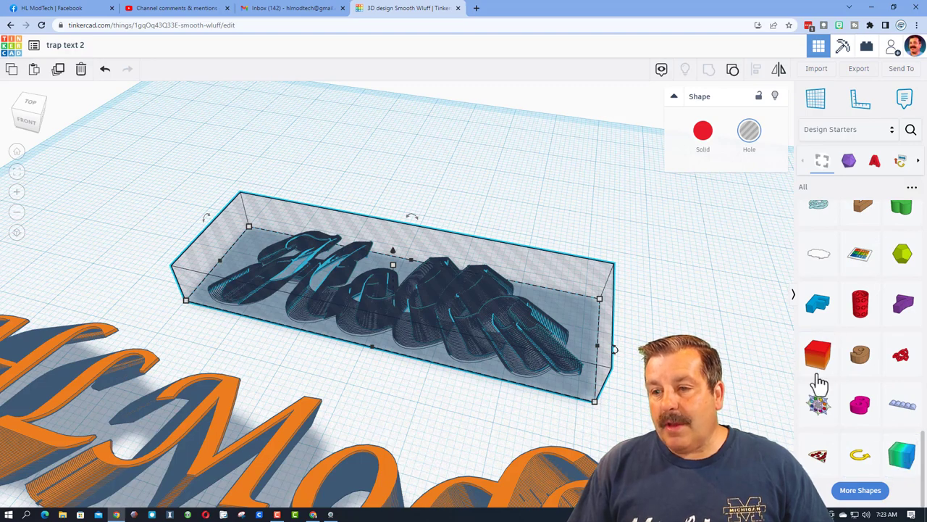
Place the red-to-orange gradient box, lengthen it to 60.70 and flatten it to about 7 tall
drag(817, 370, 282, 273)
drag(439, 305, 594, 338)
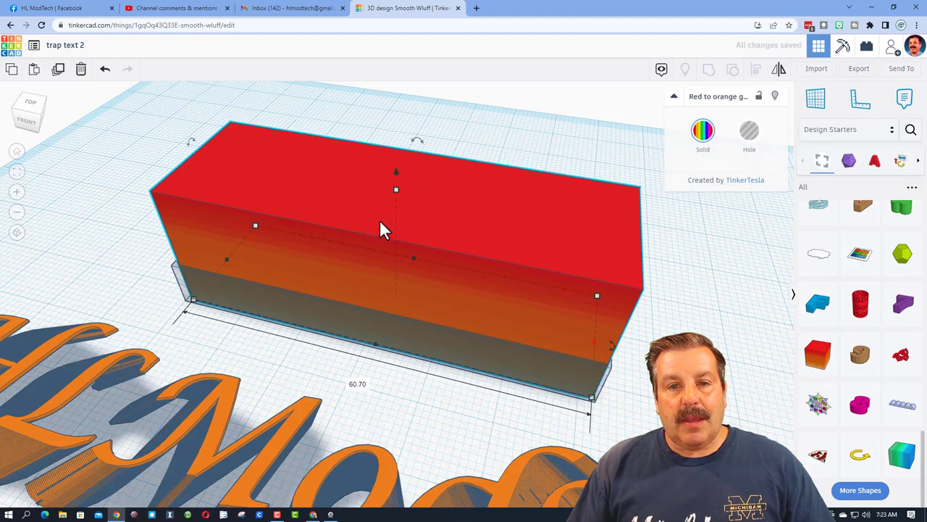
drag(395, 190, 419, 270)
right_drag(452, 264, 550, 271)
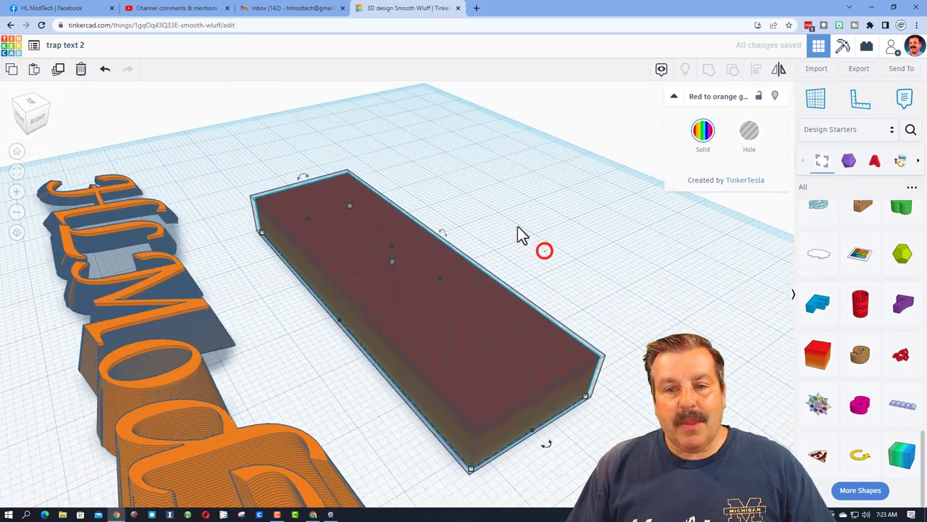
Align the gradient box with the Hello hole and group them into gradient lettering
drag(526, 214, 329, 326)
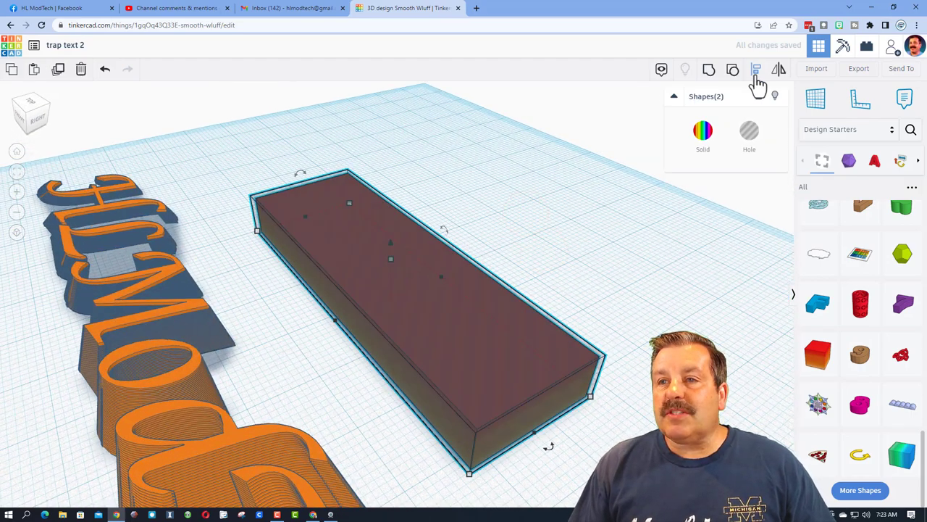
click(756, 72)
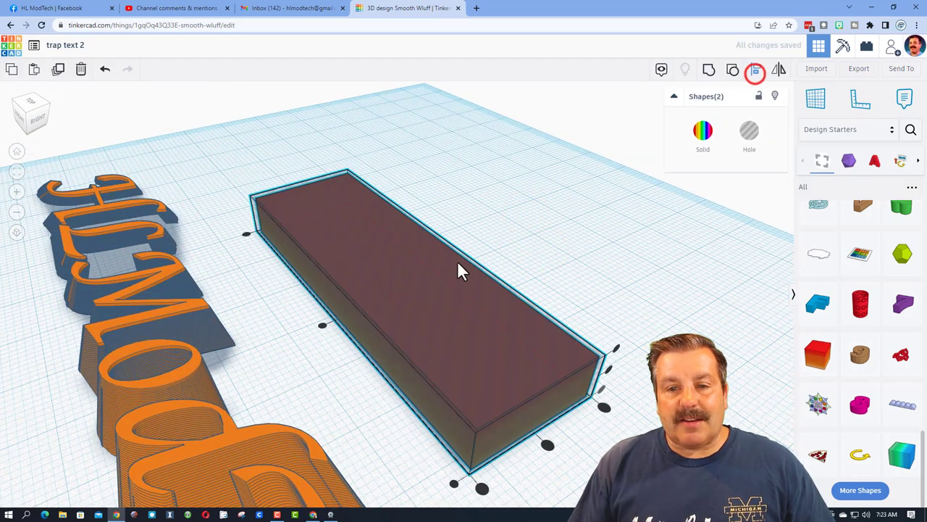
click(548, 446)
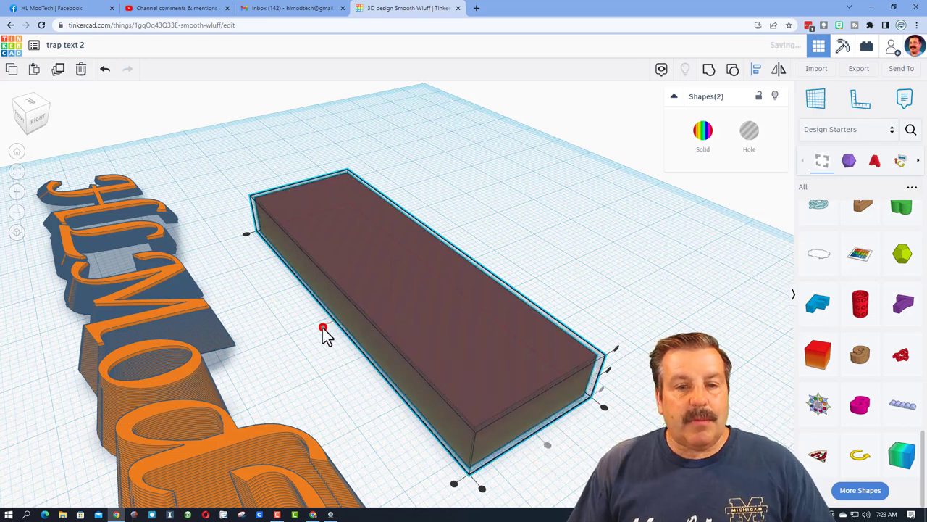
click(707, 73)
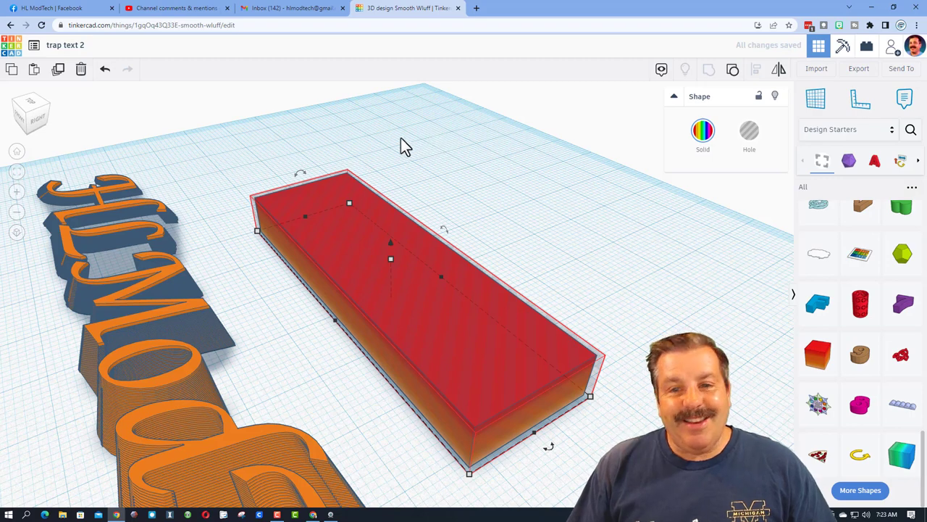
right_drag(352, 141, 502, 164)
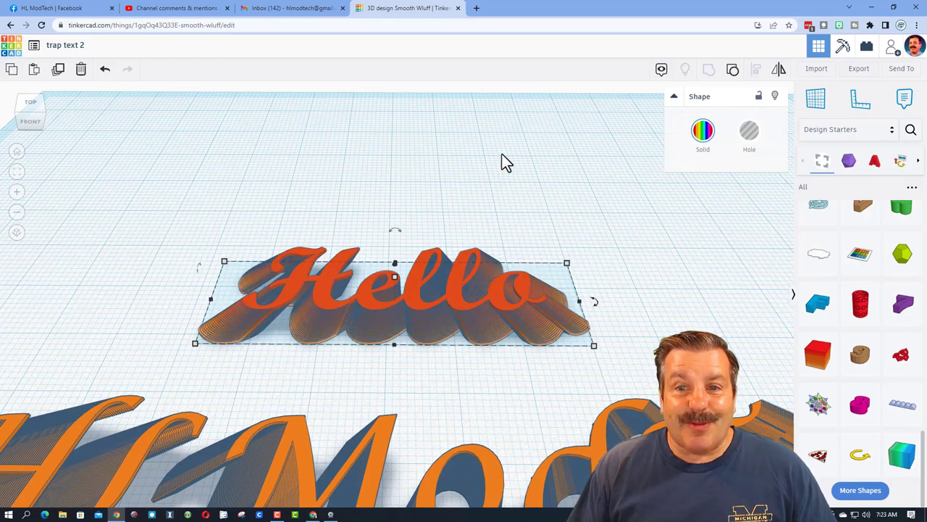
Duplicate the Hello above the original, ungroup the copy and delete its red box
scroll(456, 264, up, 3)
scroll(457, 264, up, 2)
right_drag(407, 255, 447, 306)
scroll(420, 265, down, 4)
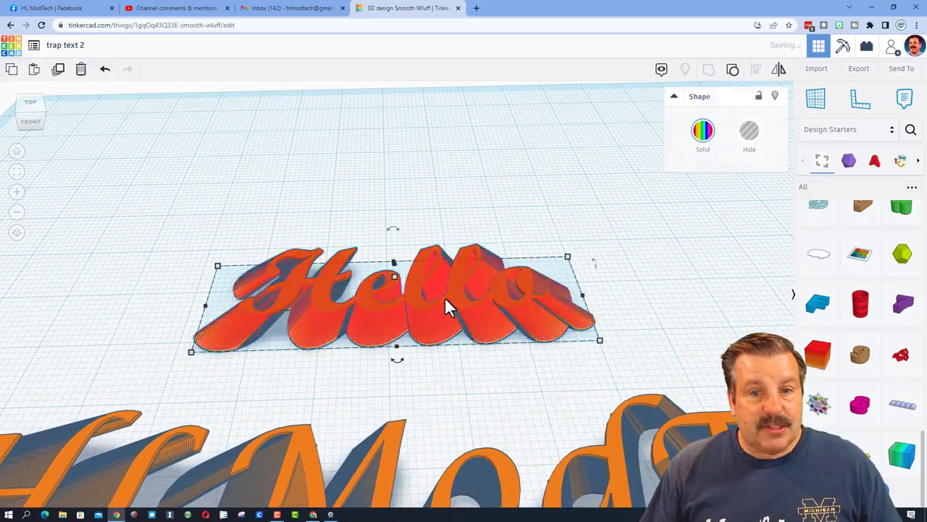
alt+drag(445, 306, 501, 206)
click(732, 70)
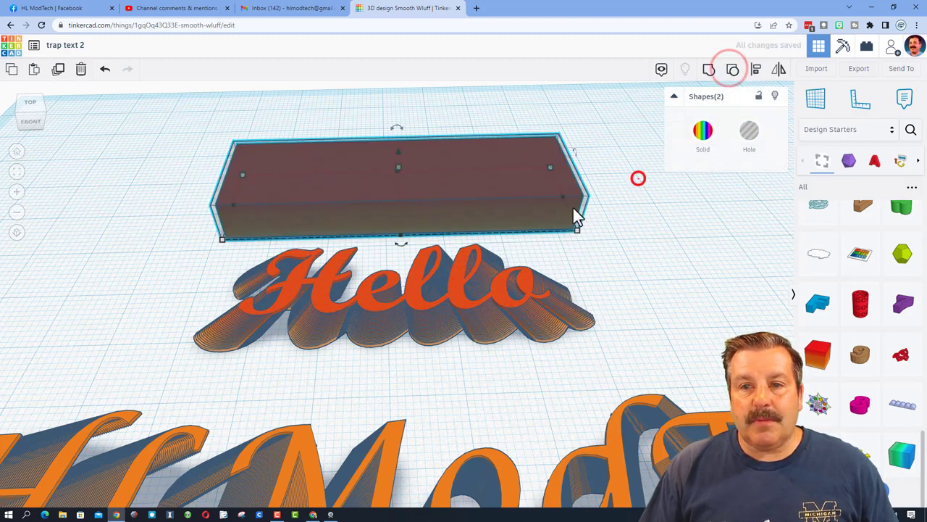
drag(561, 209, 421, 164)
click(501, 213)
key(Delete)
Add a Blue-Green Gradient box and flatten it to 7.10 tall
drag(888, 449, 379, 156)
scroll(391, 207, down, 5)
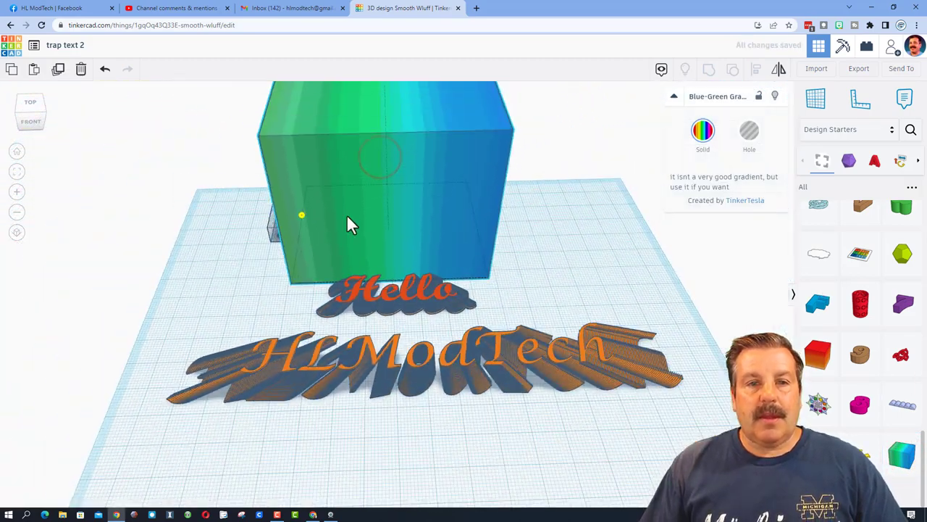
right_drag(383, 222, 248, 333)
drag(264, 114, 297, 265)
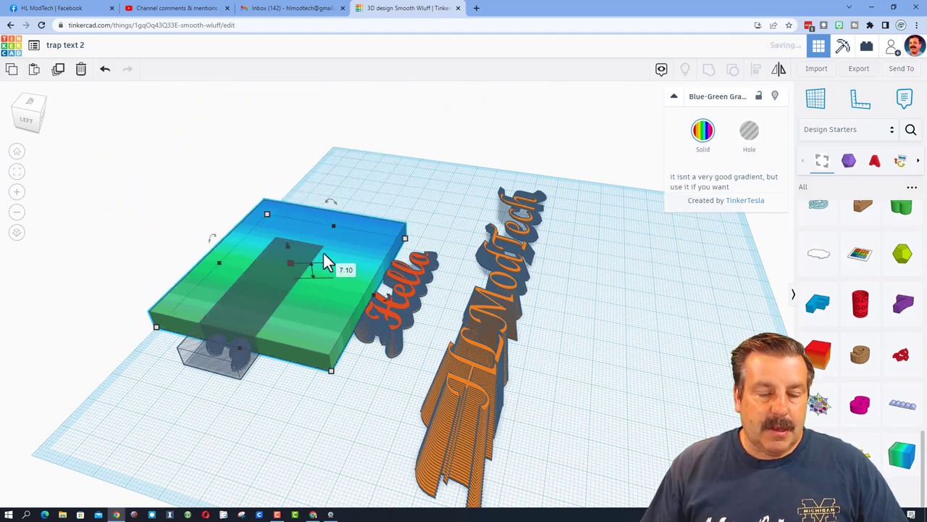
right_drag(346, 238, 205, 280)
scroll(265, 220, up, 5)
scroll(265, 221, down, 2)
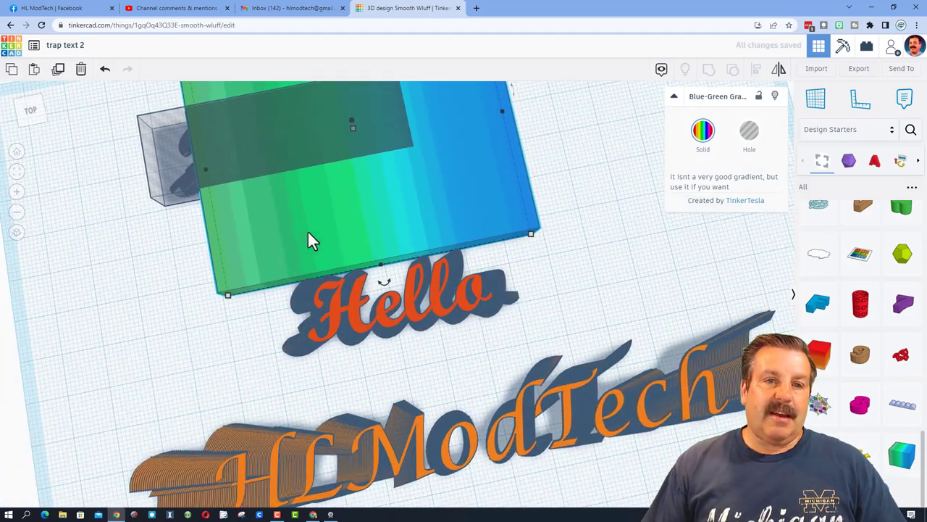
Move the slab over the letter hole, shorten it to about 60.79, and align both pieces
drag(384, 257, 301, 162)
scroll(299, 163, down, 3)
drag(349, 114, 359, 162)
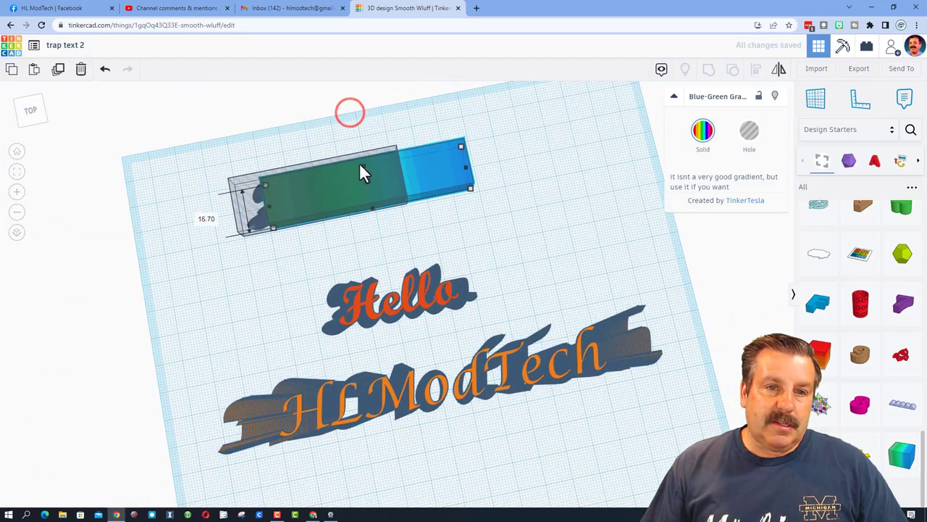
drag(445, 168, 398, 178)
click(432, 169)
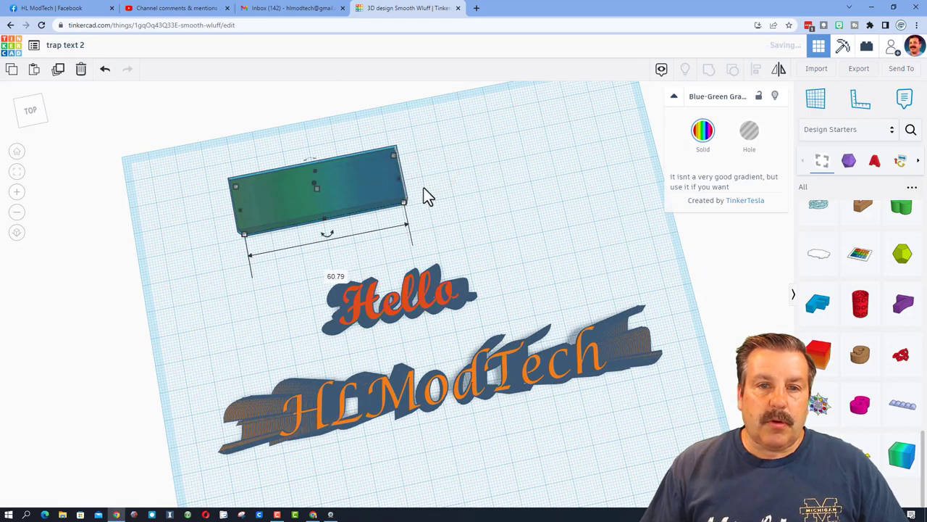
right_drag(431, 190, 375, 183)
drag(389, 134, 323, 222)
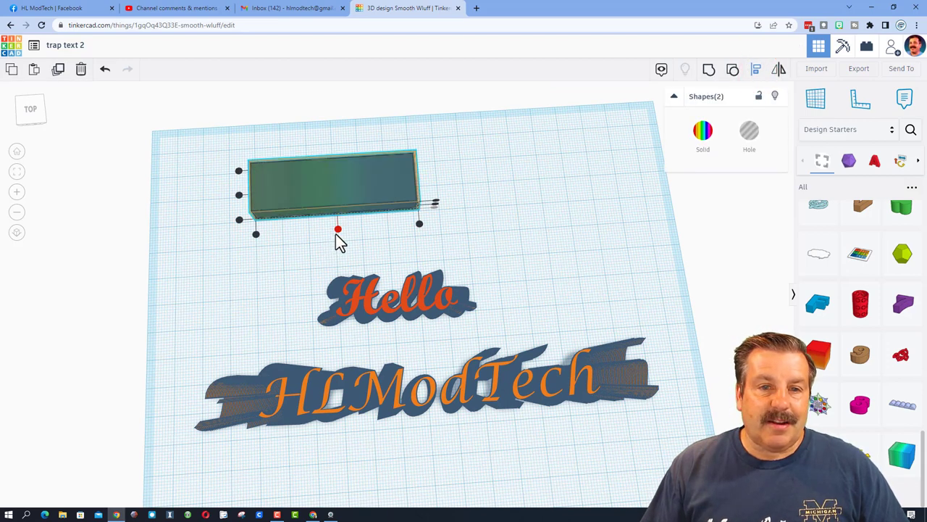
click(337, 230)
click(238, 197)
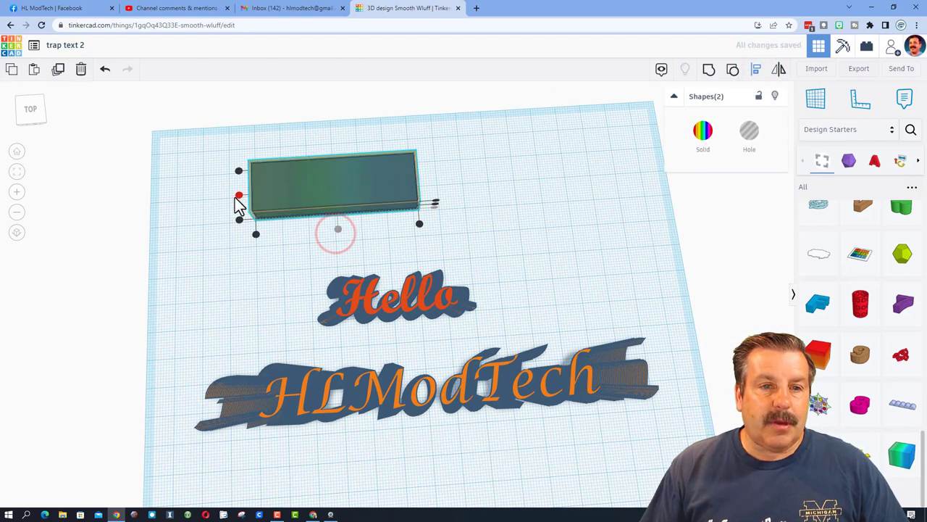
Group the blue-green slab with the Hello hole and position it just above the red Hello
click(708, 73)
right_drag(435, 122, 425, 208)
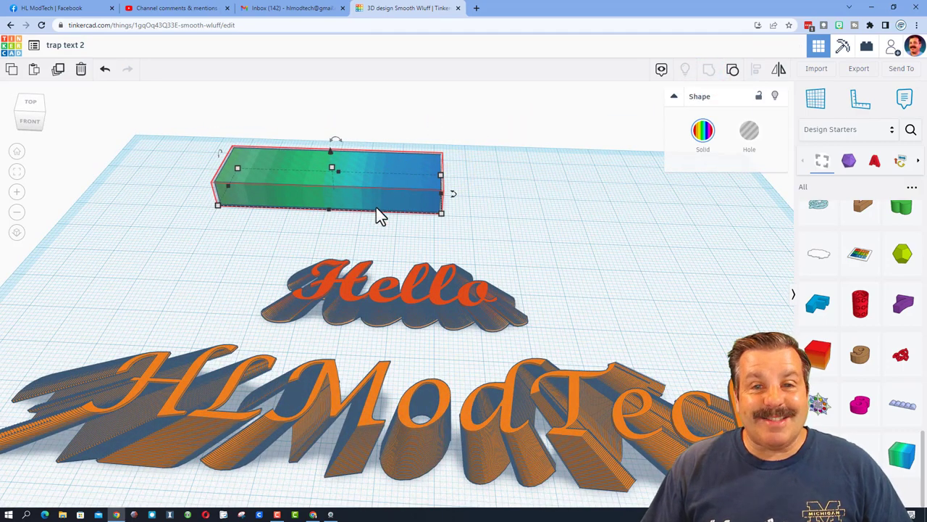
drag(374, 212, 443, 261)
right_drag(590, 190, 577, 240)
scroll(580, 264, up, 3)
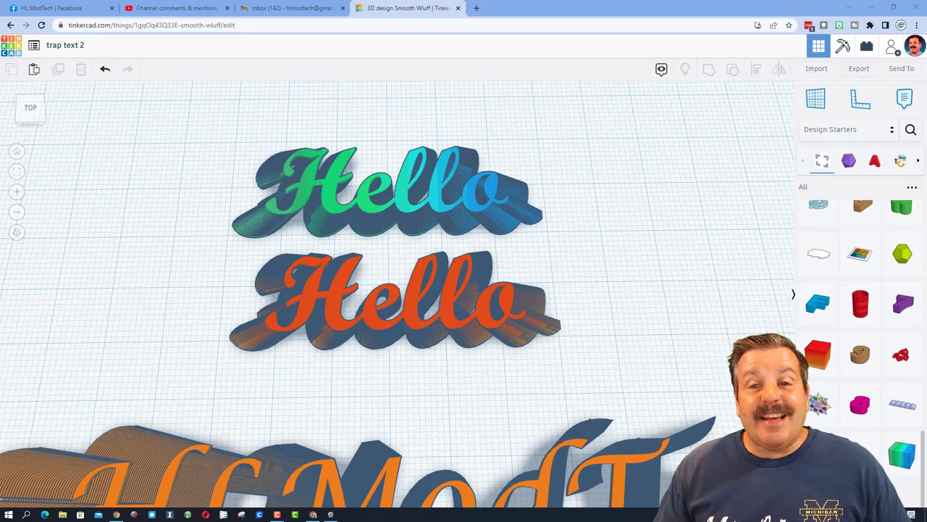
Close the Contact Us chat and open the HLModtech profile via the Designer Showcase directory
right_drag(143, 248, 138, 210)
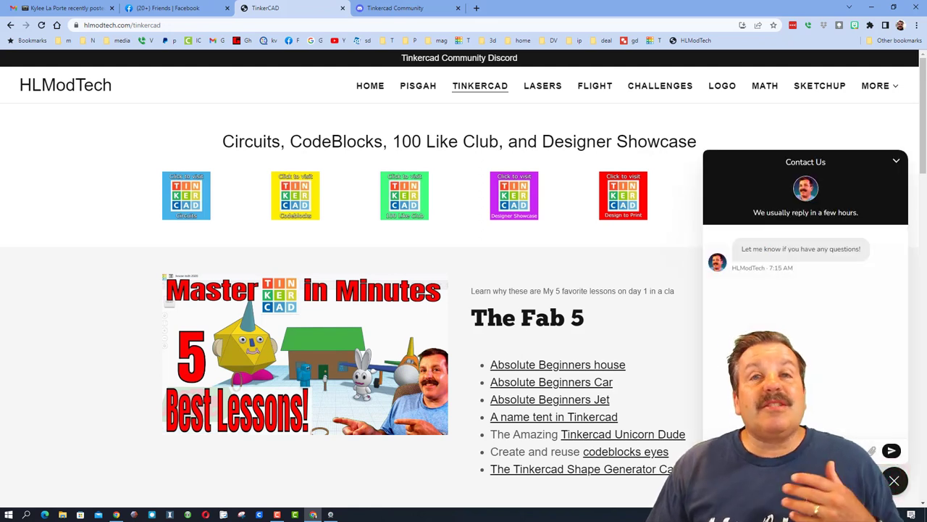
click(895, 481)
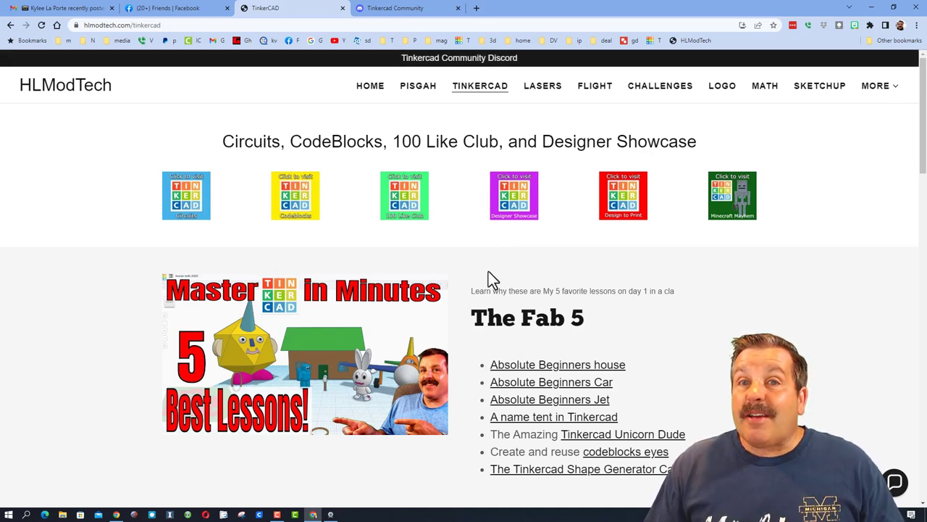
click(513, 208)
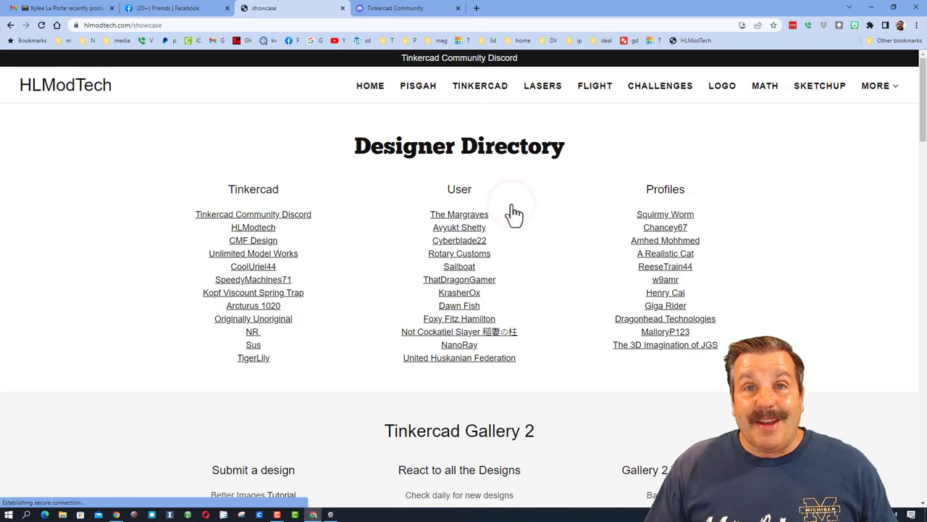
click(257, 229)
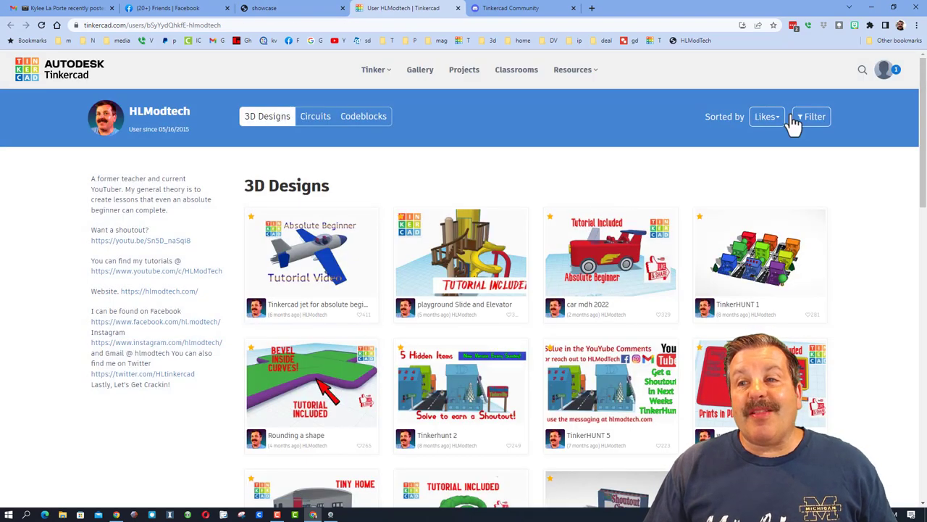
Sort the profile's designs by Latest, then view and close one recent design's details
click(767, 118)
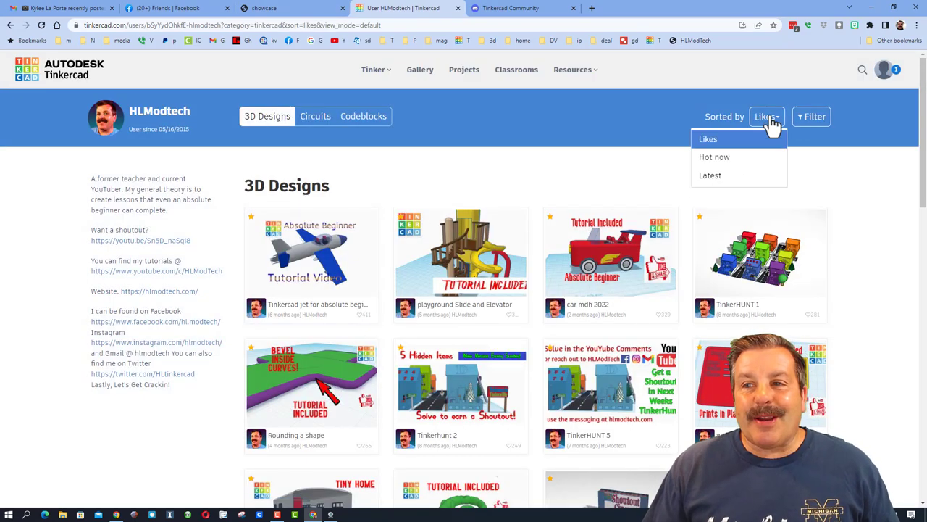
click(709, 176)
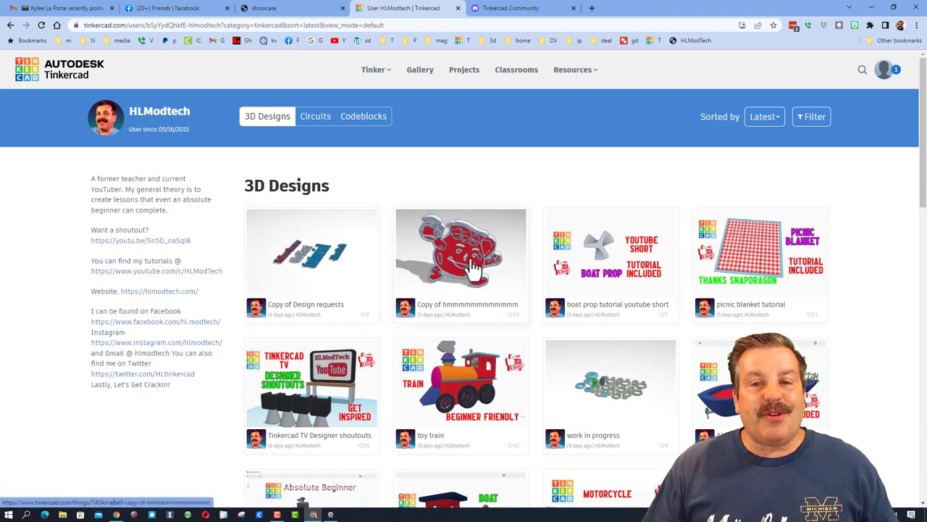
click(470, 261)
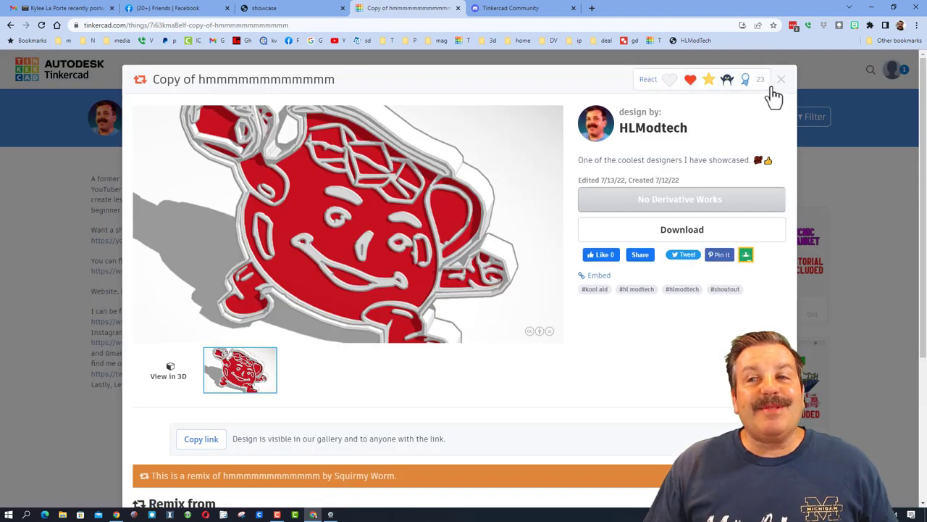
click(781, 81)
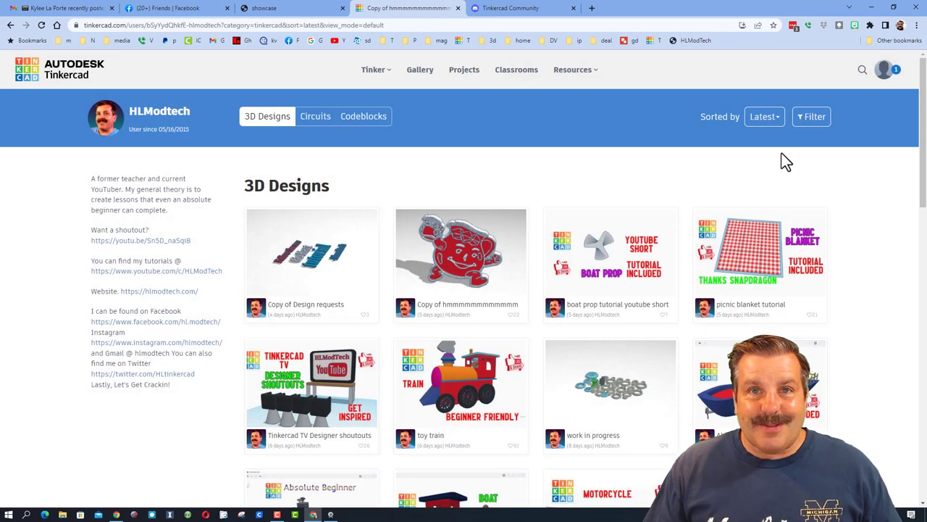